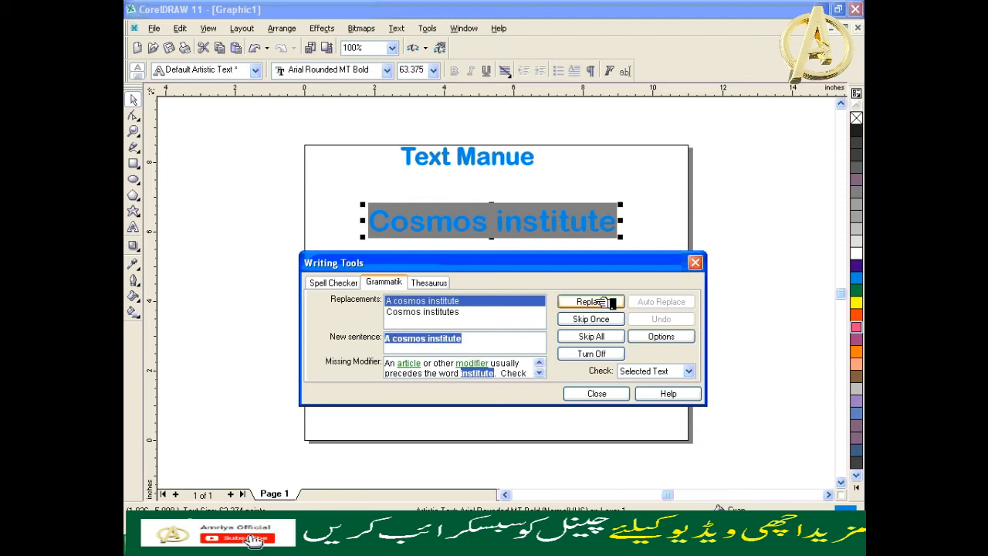
# - Replace the sentence with the Grammatik suggestion "A cosmos institute" and finish the grammar check
pyautogui.click(403, 312)
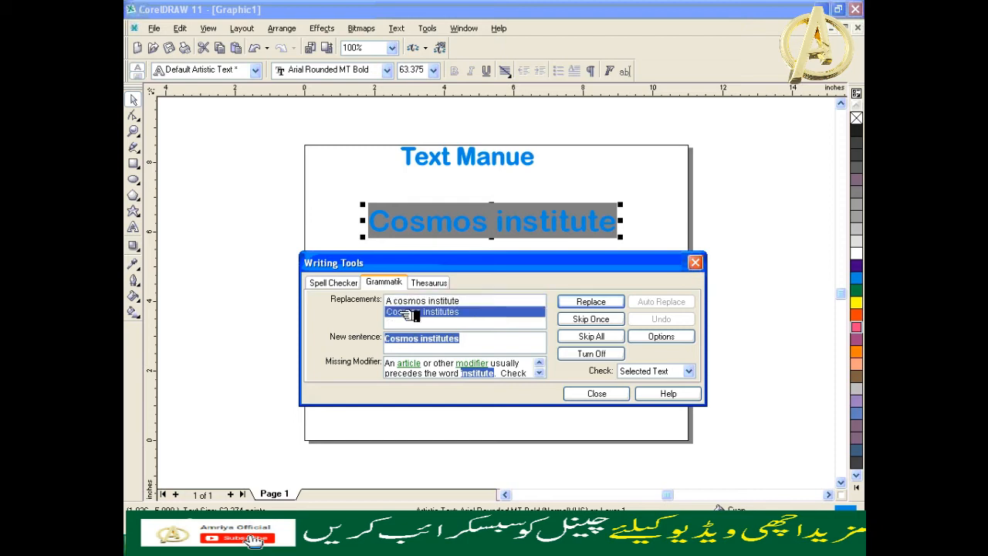
pyautogui.click(408, 302)
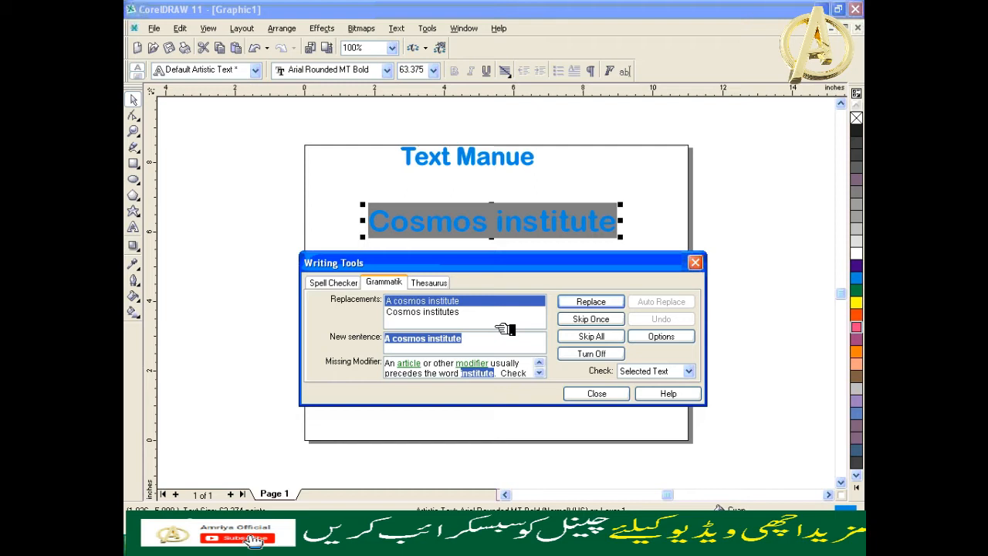
pyautogui.click(596, 302)
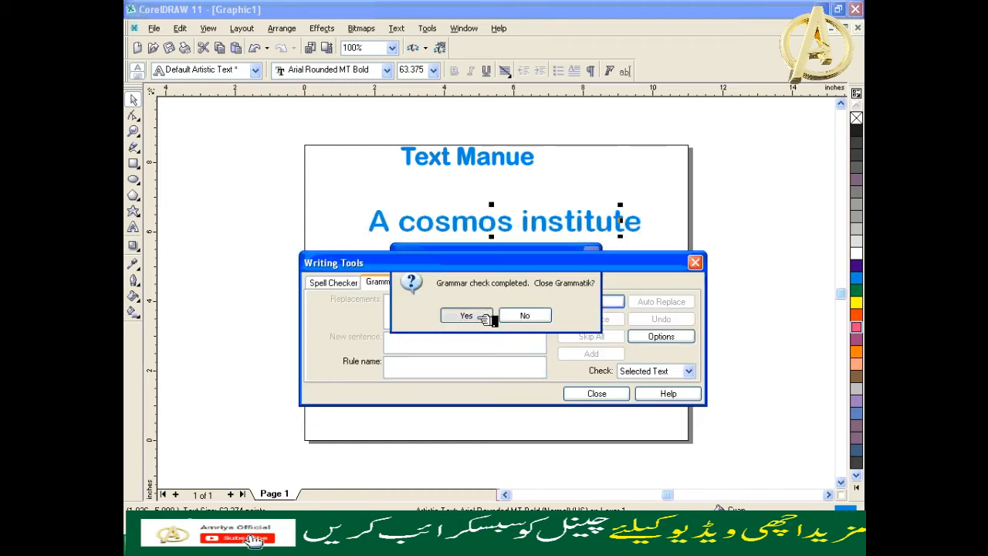
pyautogui.click(467, 316)
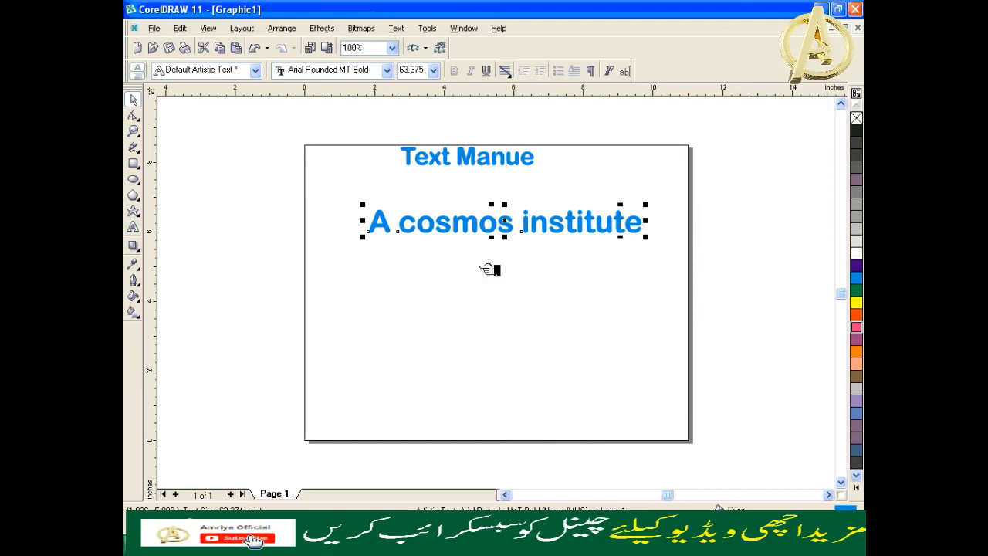
# - Change the case of the "A cosmos institute" text to lowercase
pyautogui.click(408, 30)
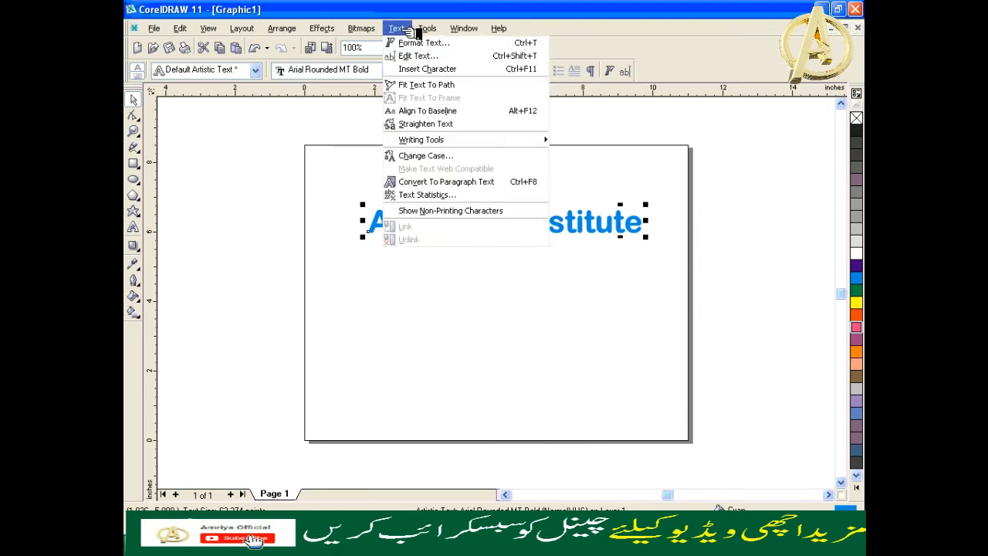
pyautogui.click(423, 156)
pyautogui.moveTo(454, 208); pyautogui.dragTo(287, 46)
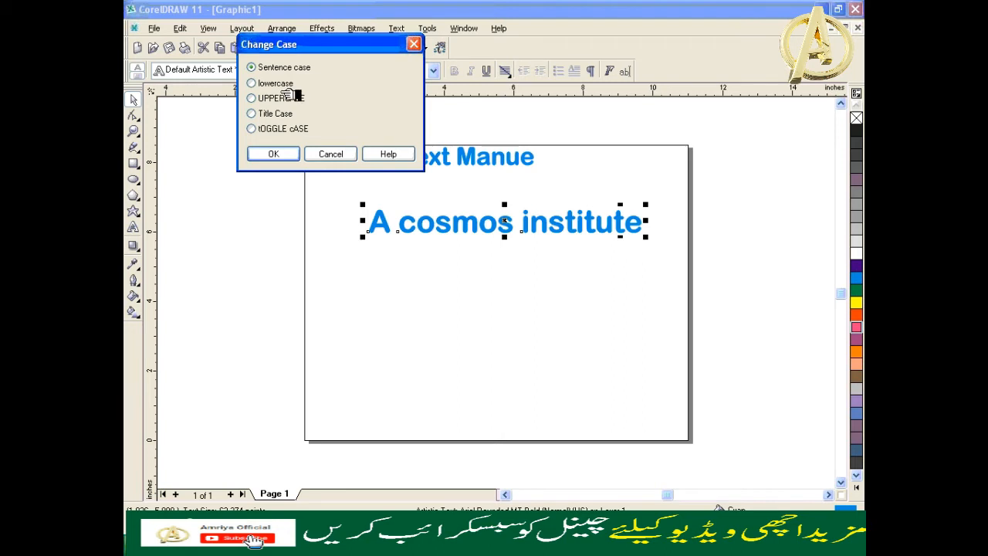
pyautogui.click(275, 83)
pyautogui.click(290, 154)
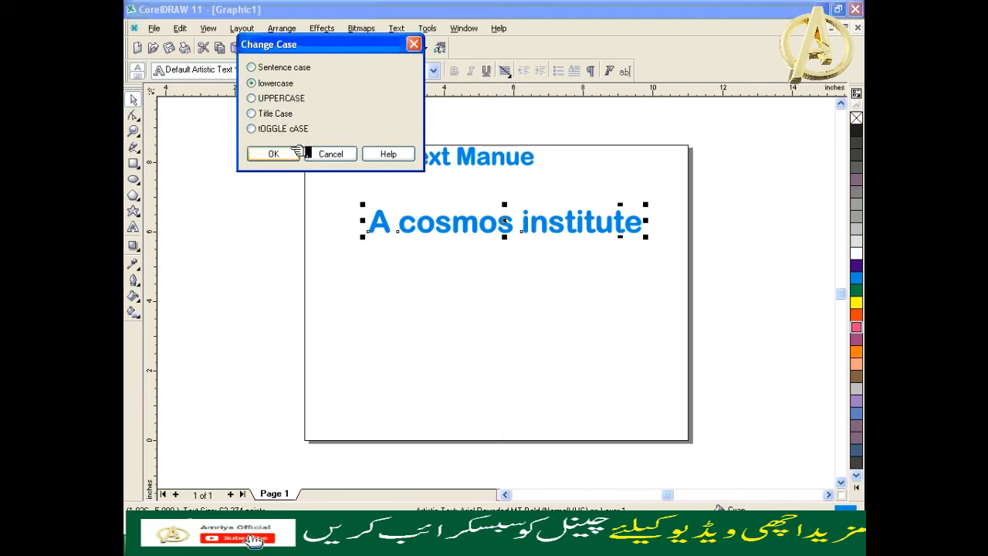
# - Change the case of the "a cosmos institute" text to UPPERCASE
pyautogui.click(396, 28)
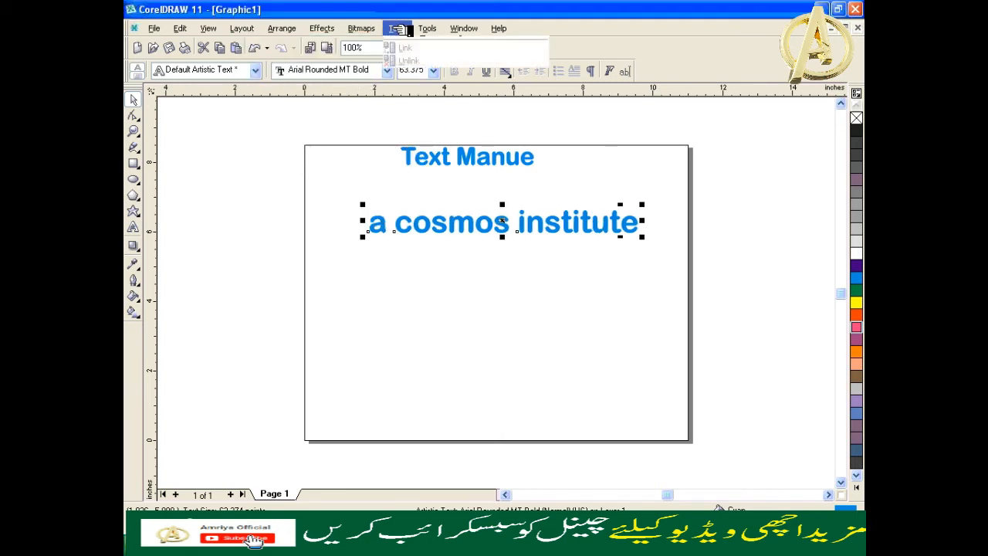
pyautogui.click(412, 156)
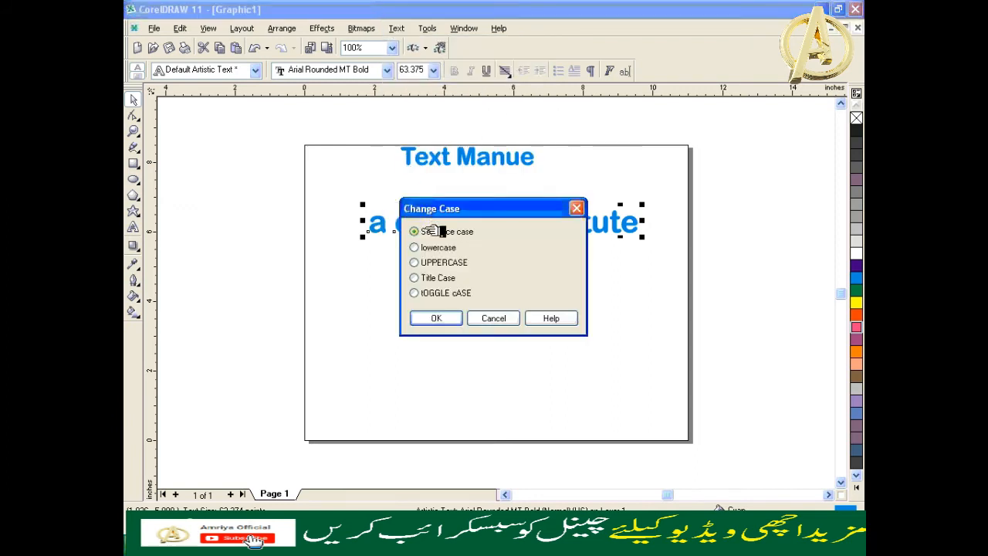
pyautogui.click(448, 262)
pyautogui.click(437, 318)
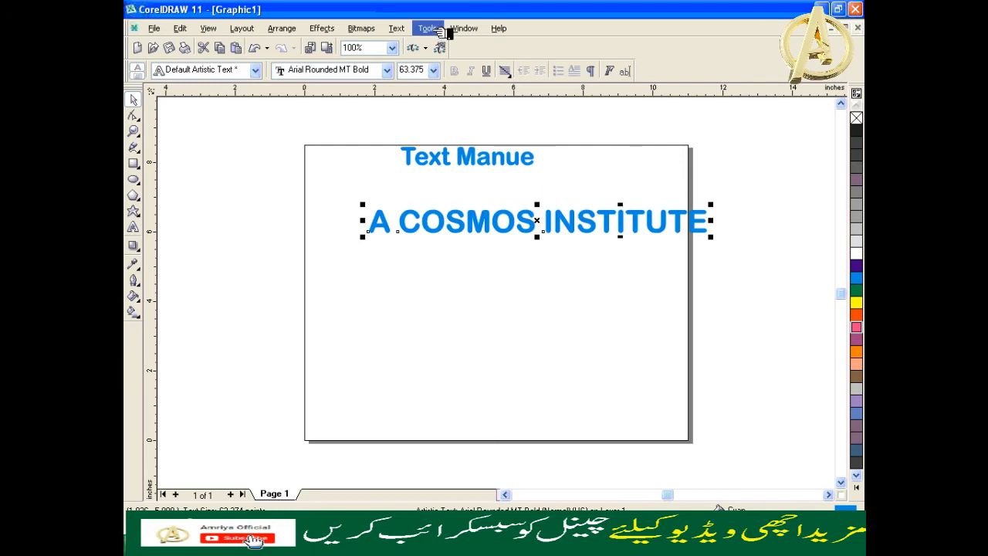
# - Change the case of the "A COSMOS INSTITUTE" text to Title Case
pyautogui.click(427, 28)
pyautogui.moveTo(397, 29)
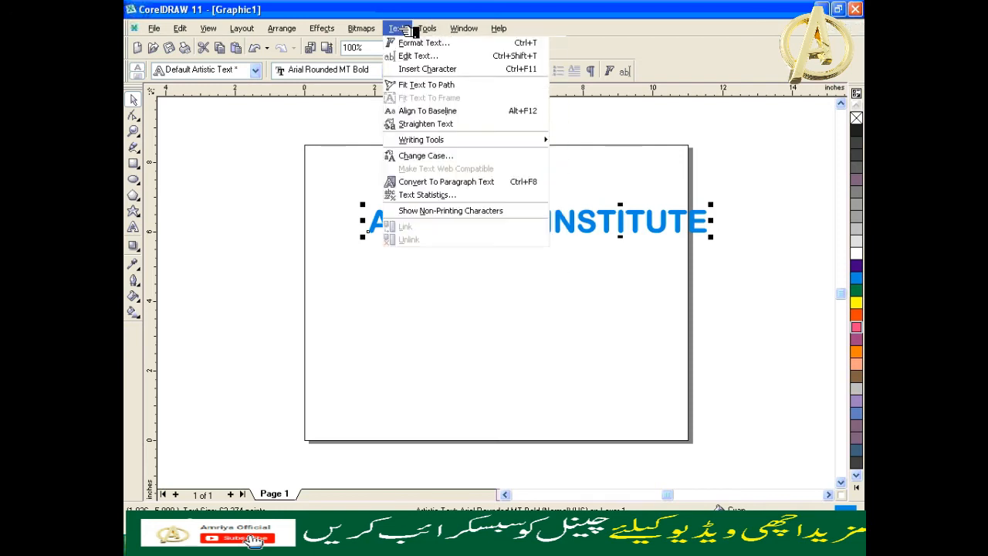
pyautogui.click(432, 157)
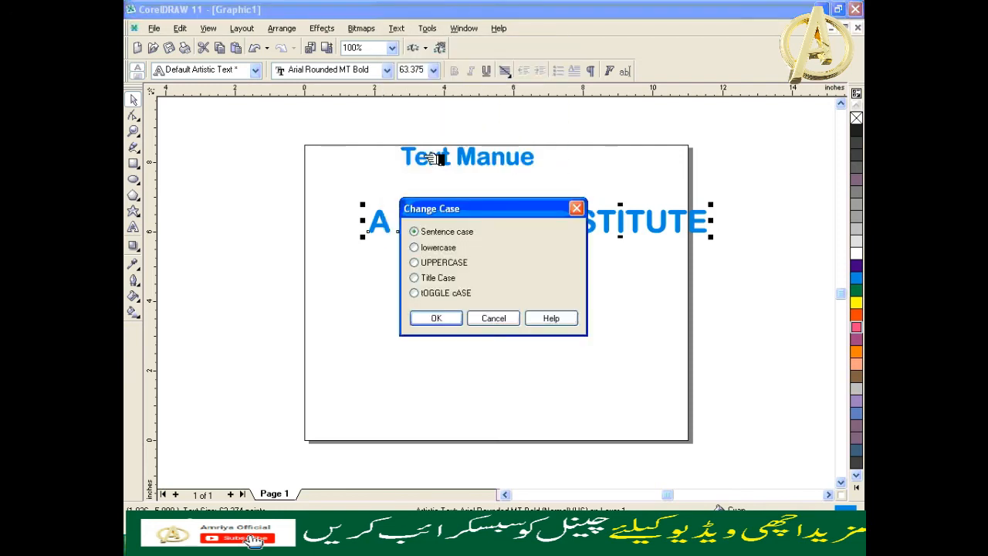
pyautogui.click(434, 278)
pyautogui.click(436, 317)
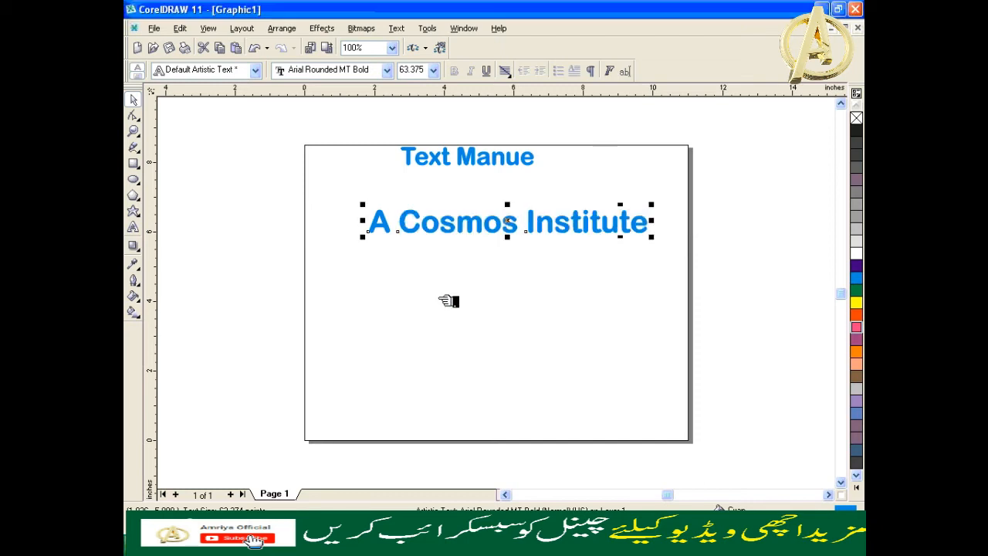
# - Convert the "A Cosmos Institute" artistic text to paragraph text and move its frame to the page's left edge
pyautogui.click(396, 27)
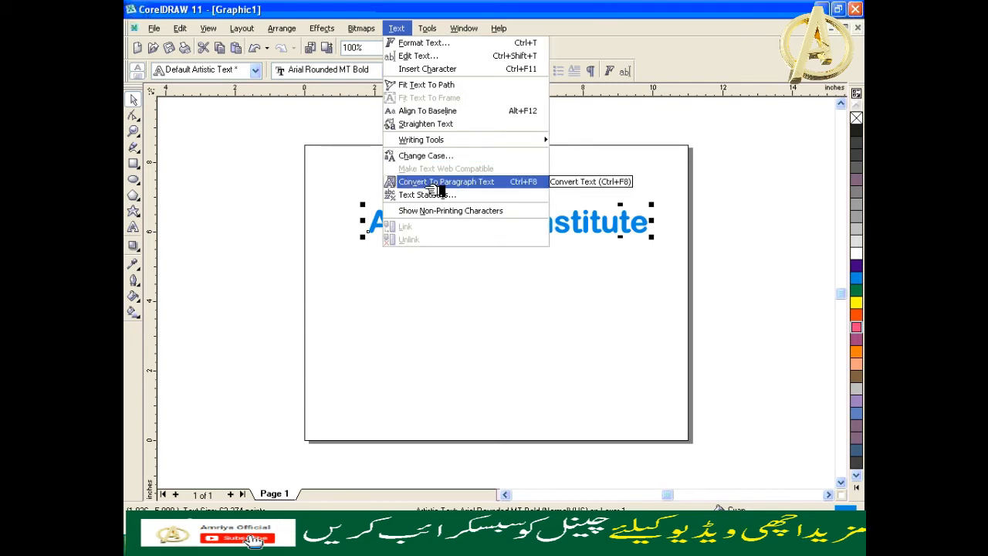
pyautogui.click(433, 186)
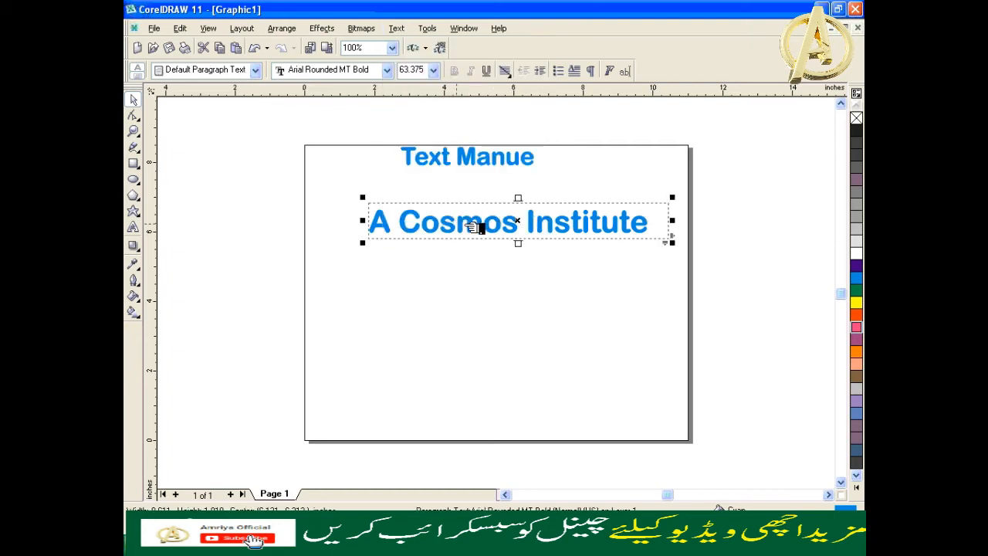
pyautogui.moveTo(413, 221); pyautogui.dragTo(355, 212)
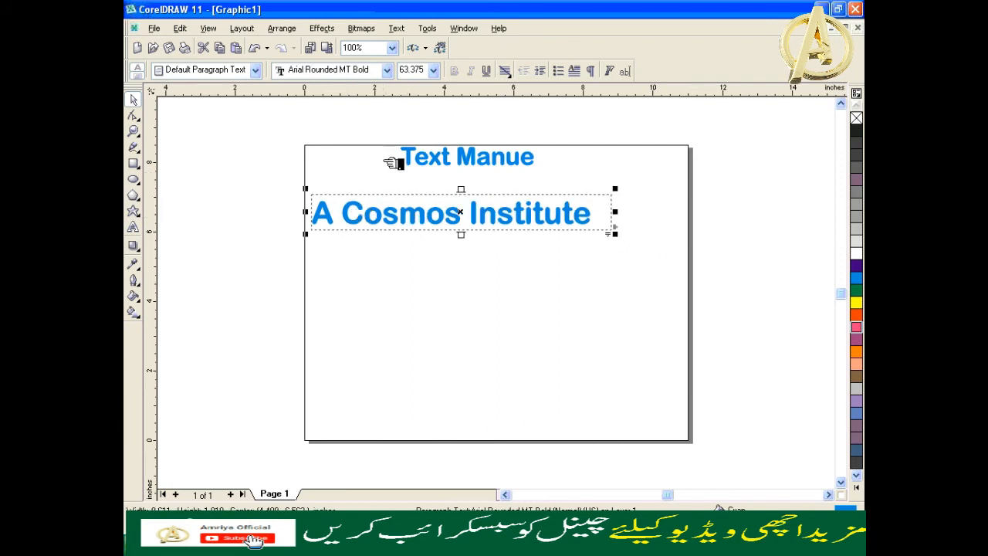
# - Undo the frame move and return the "A Cosmos Institute" text to artistic text
pyautogui.click(396, 28)
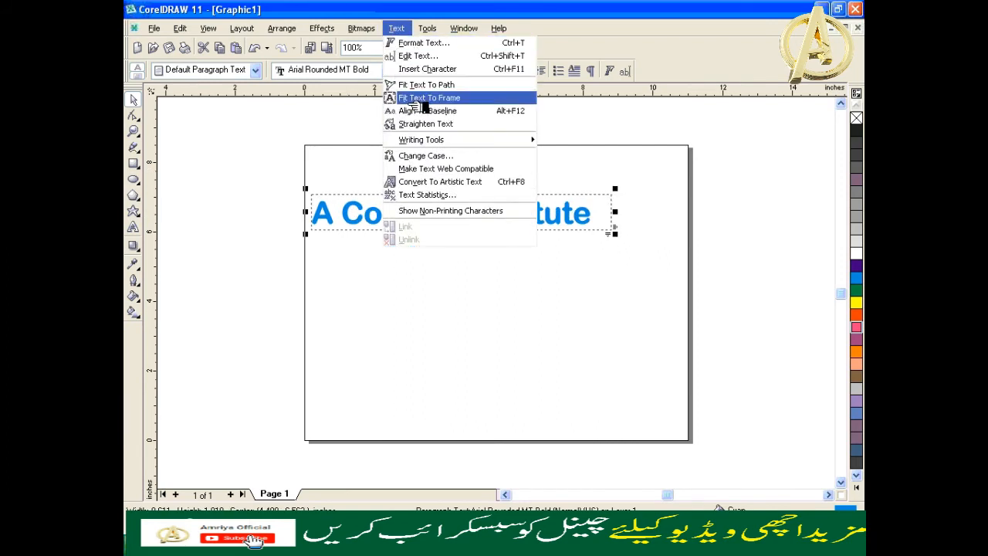
pyautogui.click(345, 148)
pyautogui.hotkey('ctrl', 'F8')
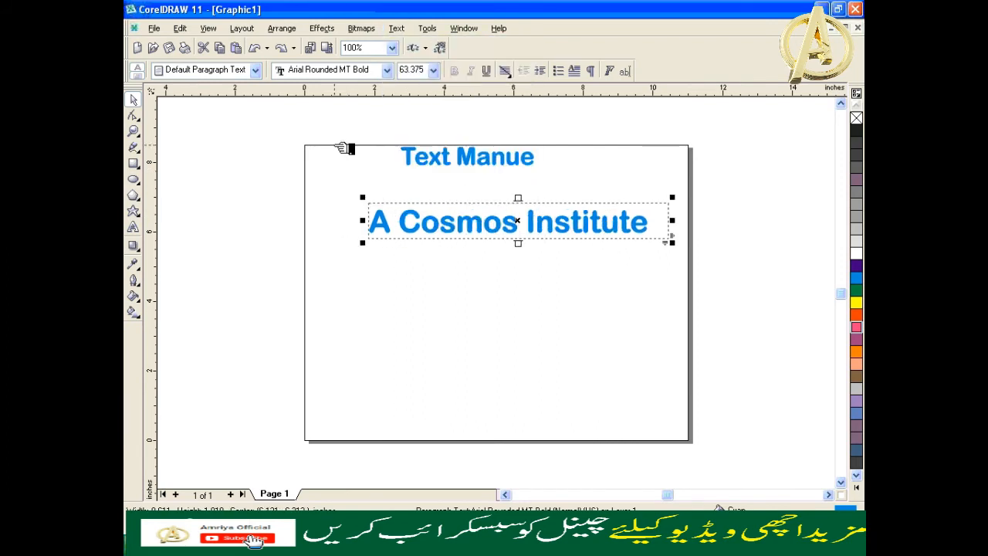
# - Convert the "A Cosmos Institute" artistic text to paragraph text again
pyautogui.click(396, 28)
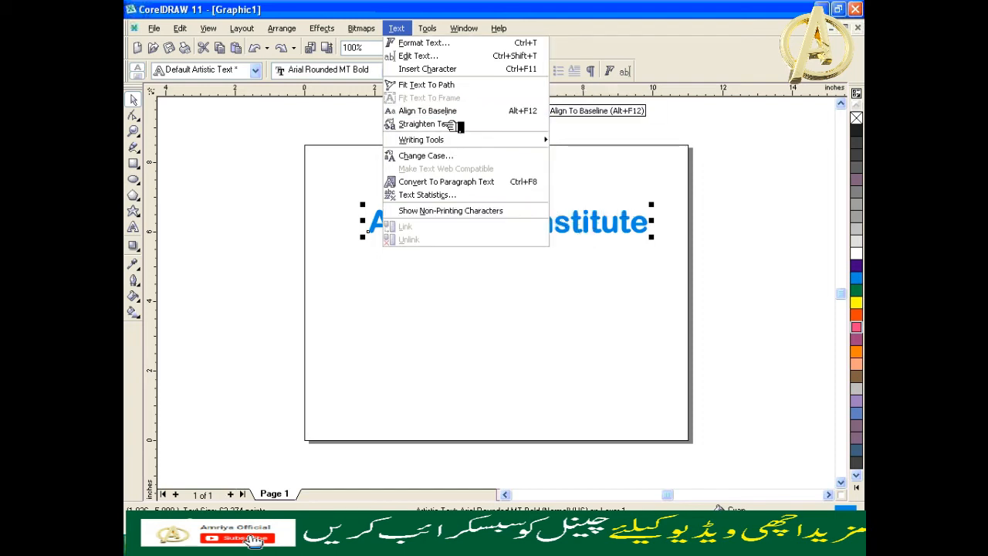
pyautogui.click(440, 183)
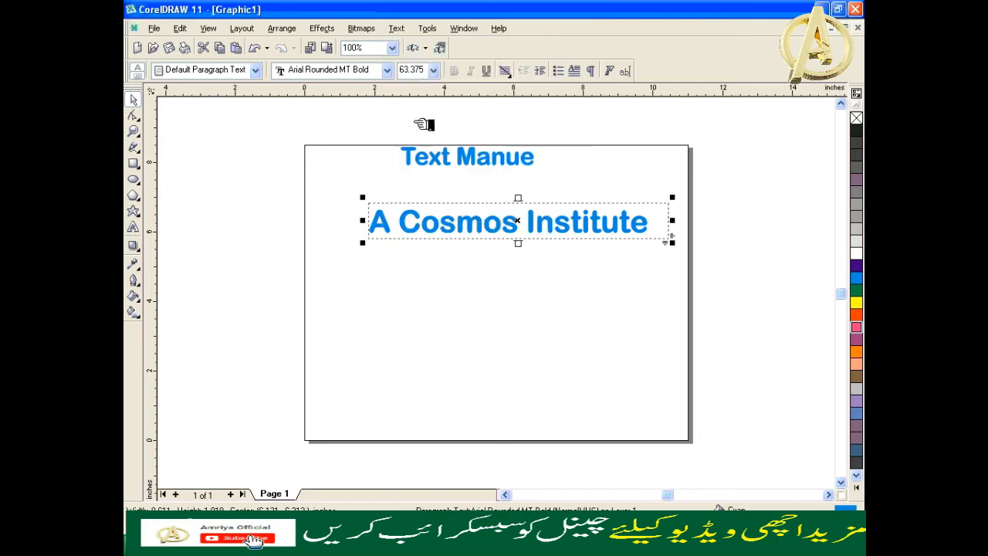
pyautogui.click(398, 28)
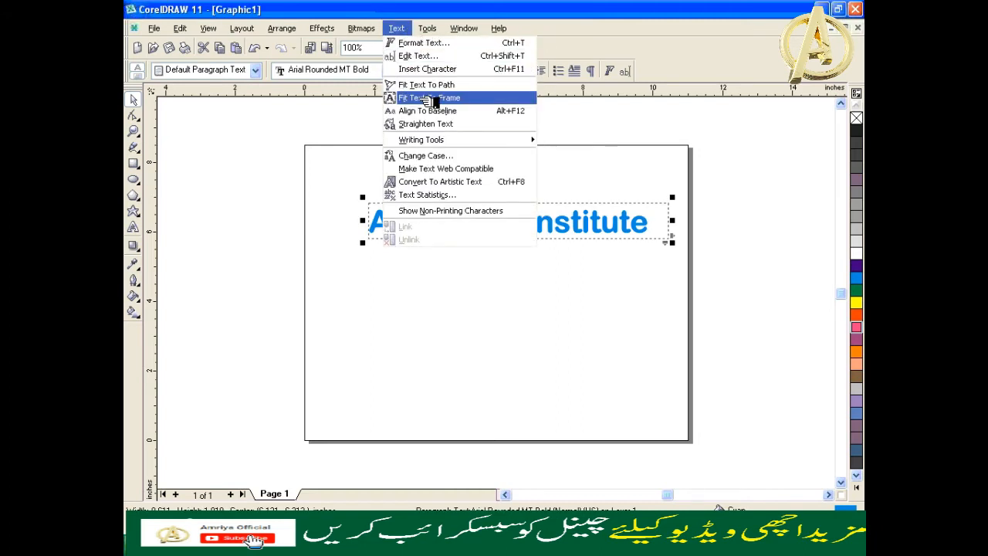
pyautogui.click(406, 98)
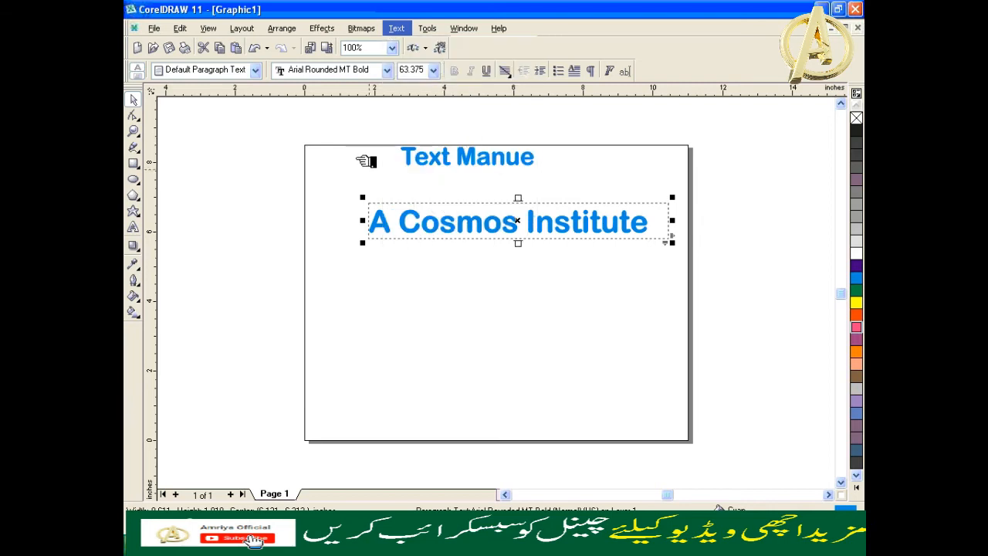
# - Move the "A Cosmos Institute" paragraph frame partly off the page's left edge, enlarge it, and fit the text to the frame
pyautogui.moveTo(345, 208); pyautogui.dragTo(369, 203)
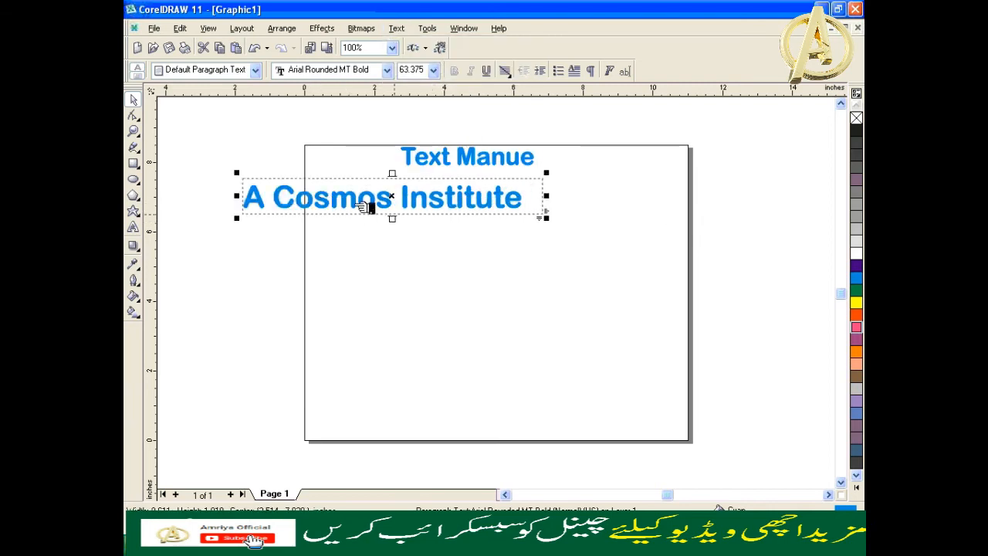
pyautogui.moveTo(546, 218); pyautogui.dragTo(657, 285)
pyautogui.moveTo(473, 203); pyautogui.dragTo(447, 203)
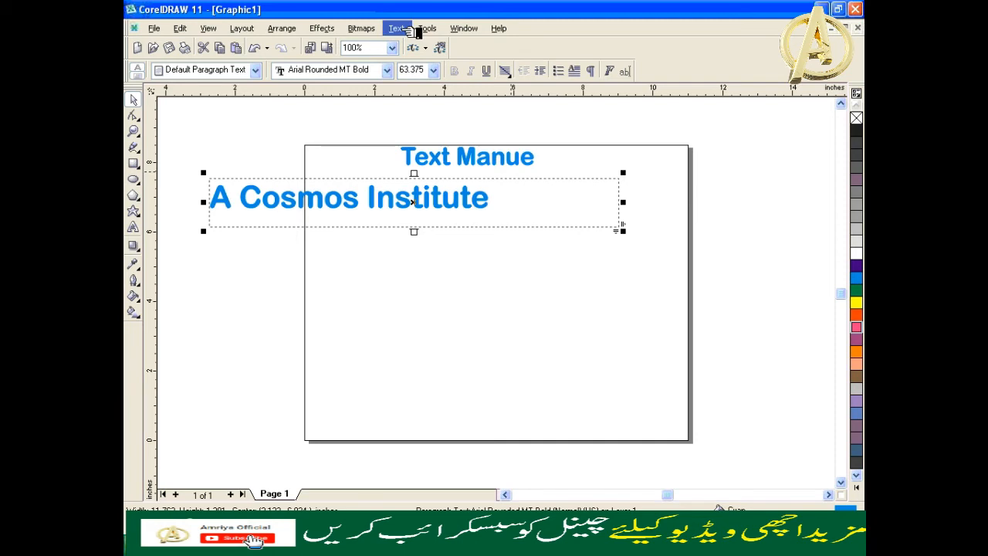
pyautogui.click(410, 30)
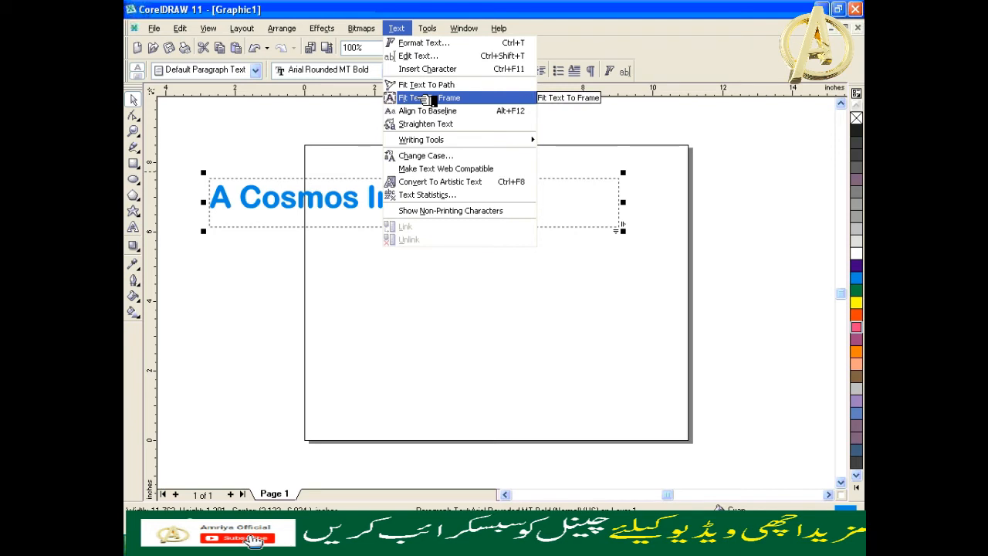
pyautogui.click(429, 98)
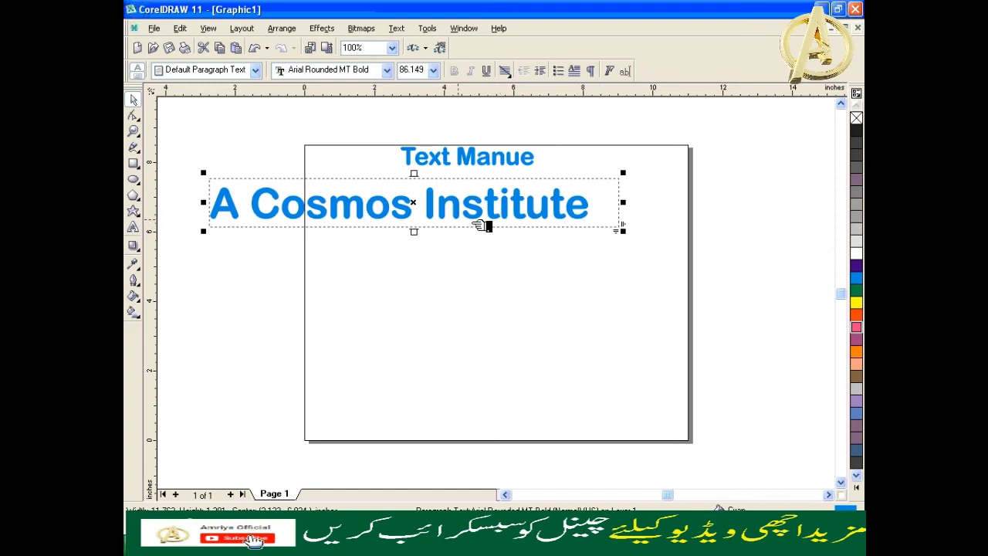
# - Make the selected paragraph text web compatible
pyautogui.click(398, 29)
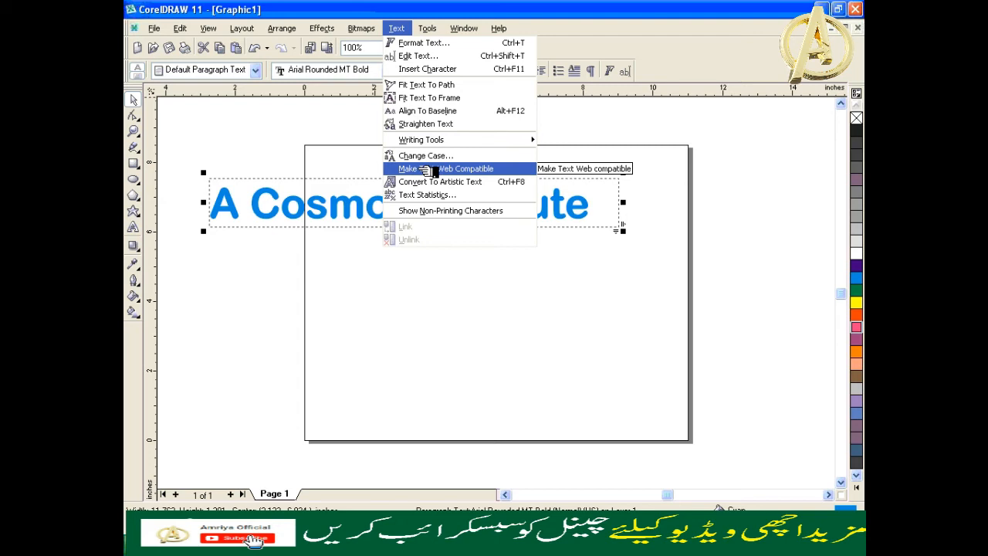
pyautogui.click(429, 170)
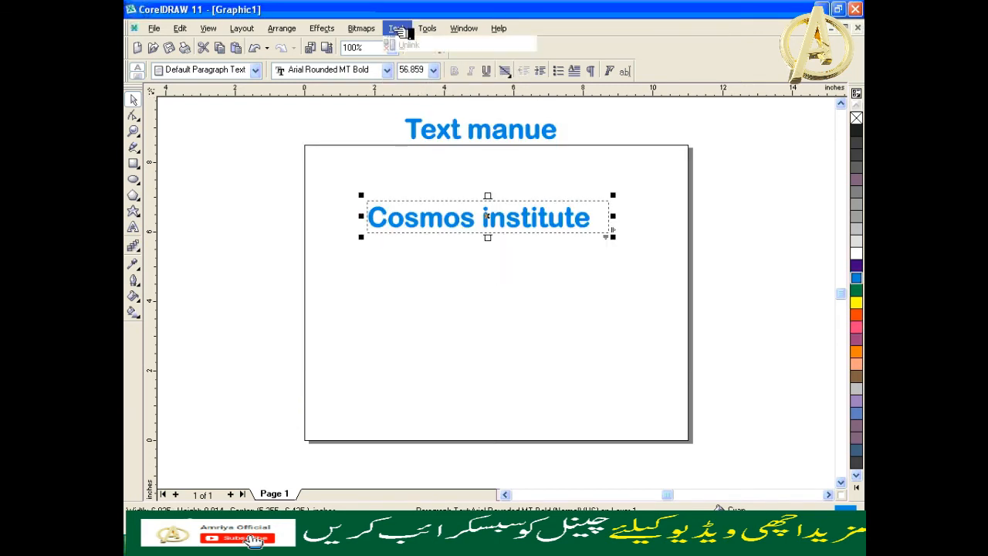
pyautogui.click(397, 28)
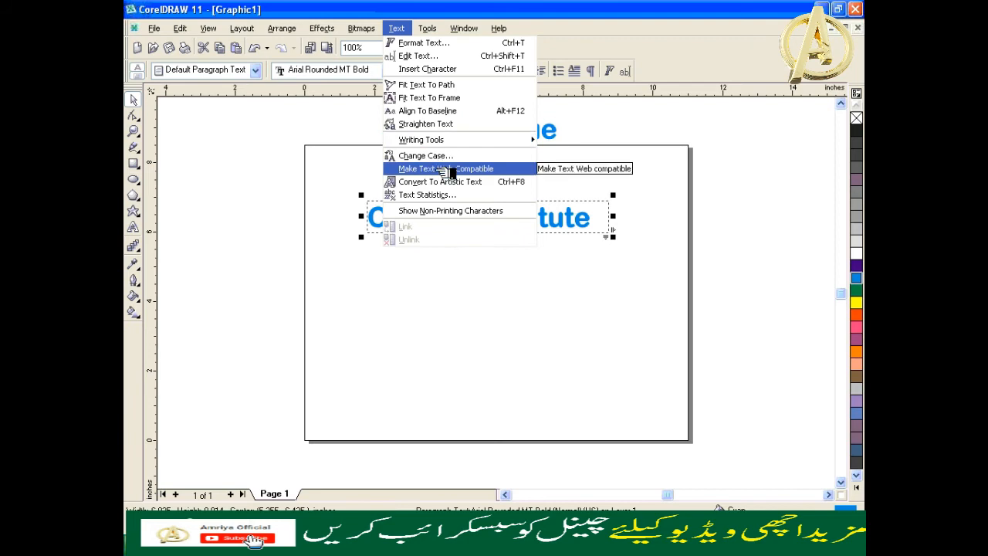
pyautogui.click(451, 169)
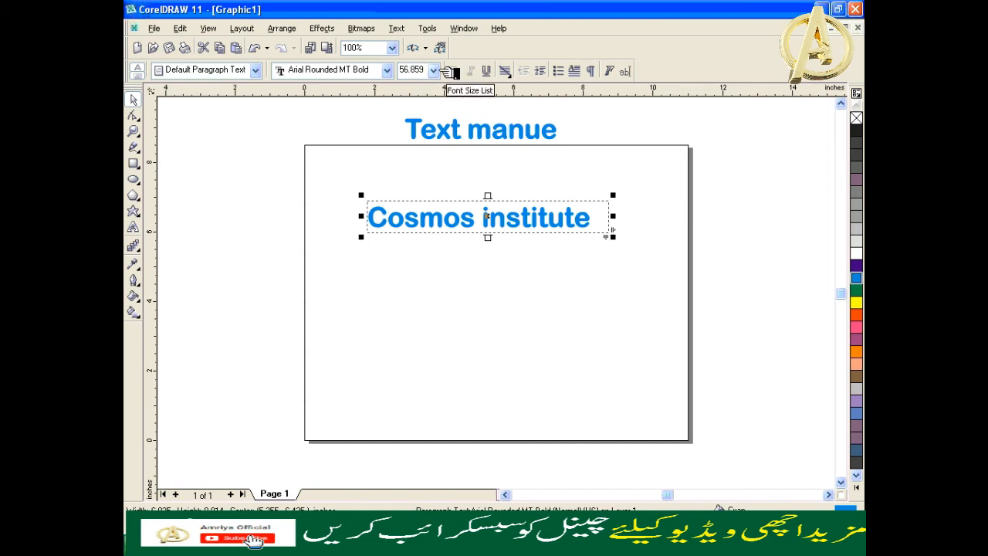
# - Try font size 7 on the "Cosmos institute" paragraph text and set it to 48 instead
pyautogui.click(434, 70)
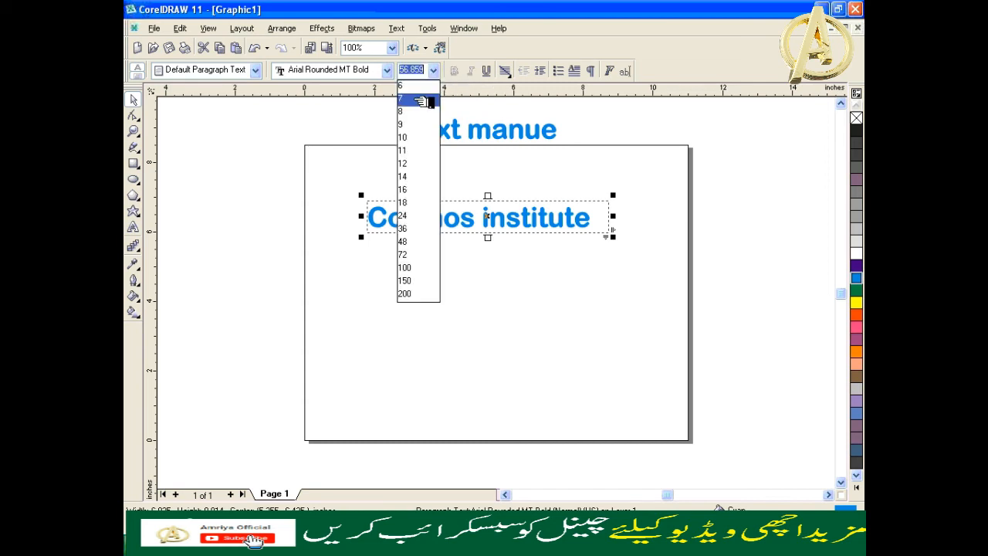
pyautogui.click(422, 103)
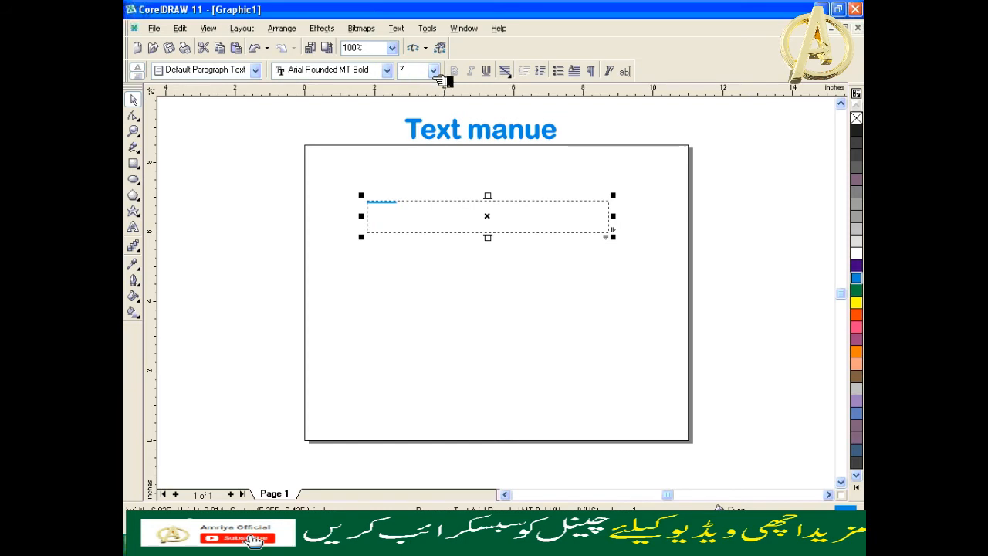
pyautogui.click(434, 70)
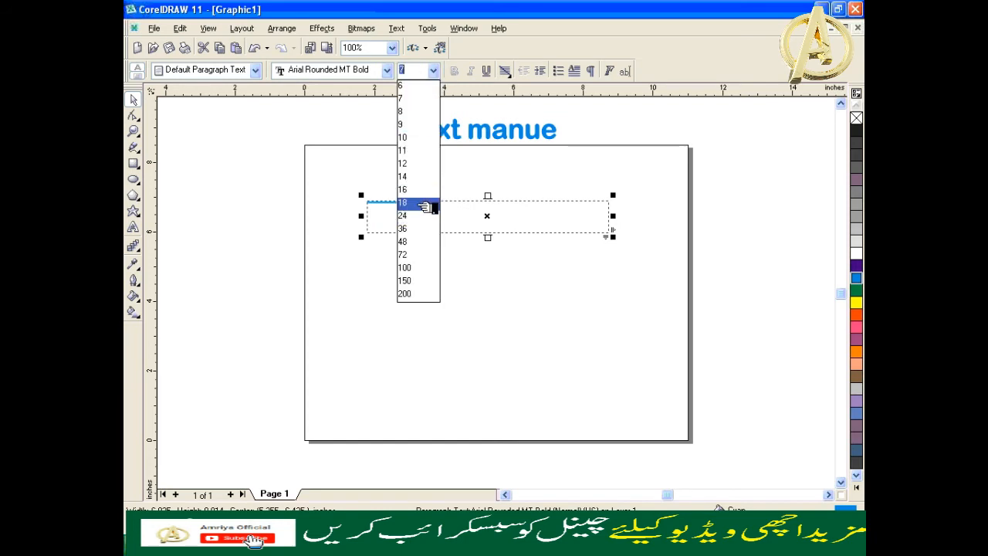
pyautogui.click(423, 241)
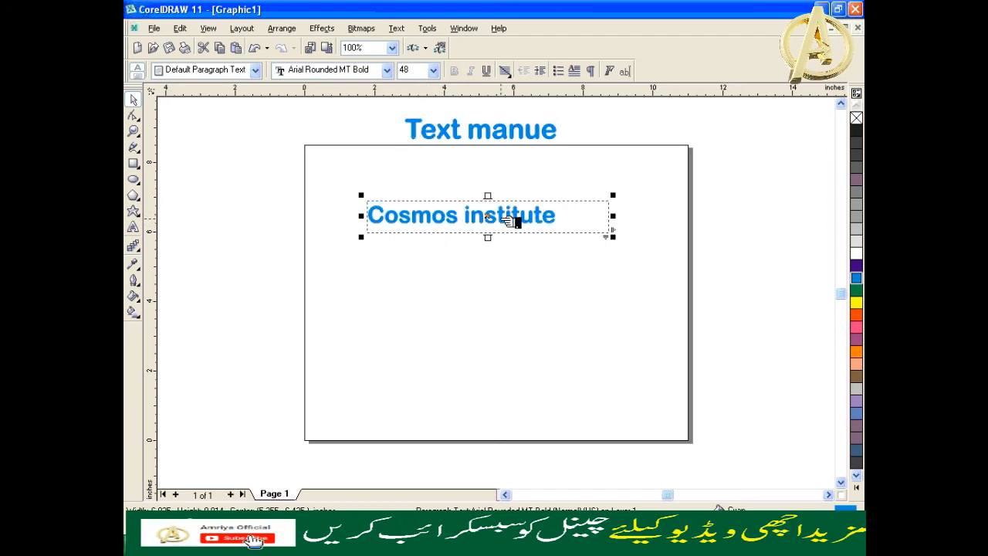
pyautogui.click(396, 28)
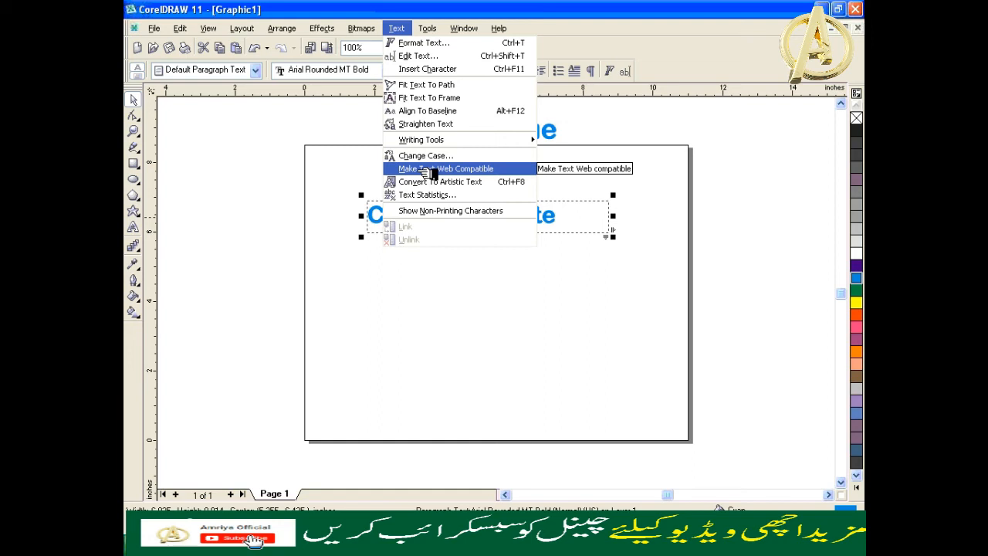
pyautogui.click(351, 167)
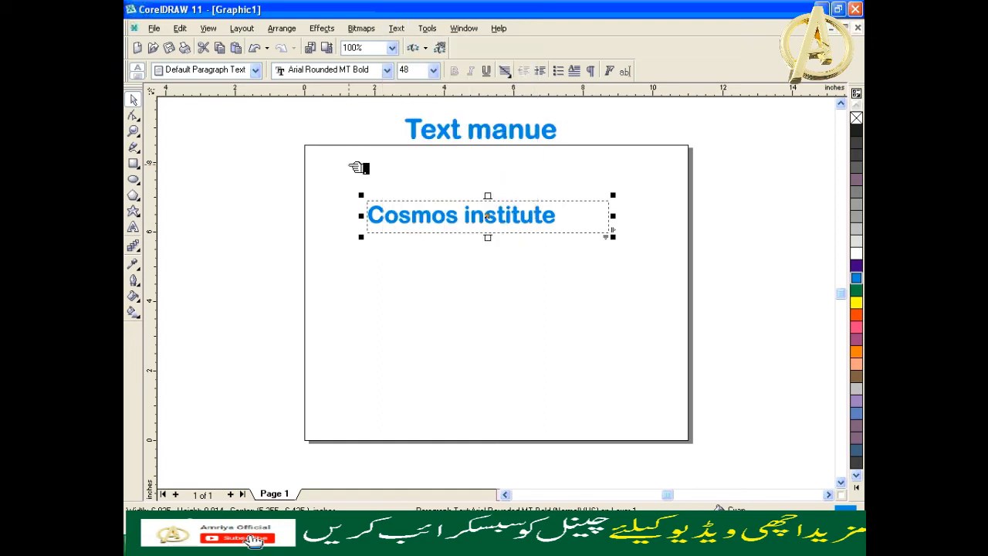
pyautogui.press('F8')
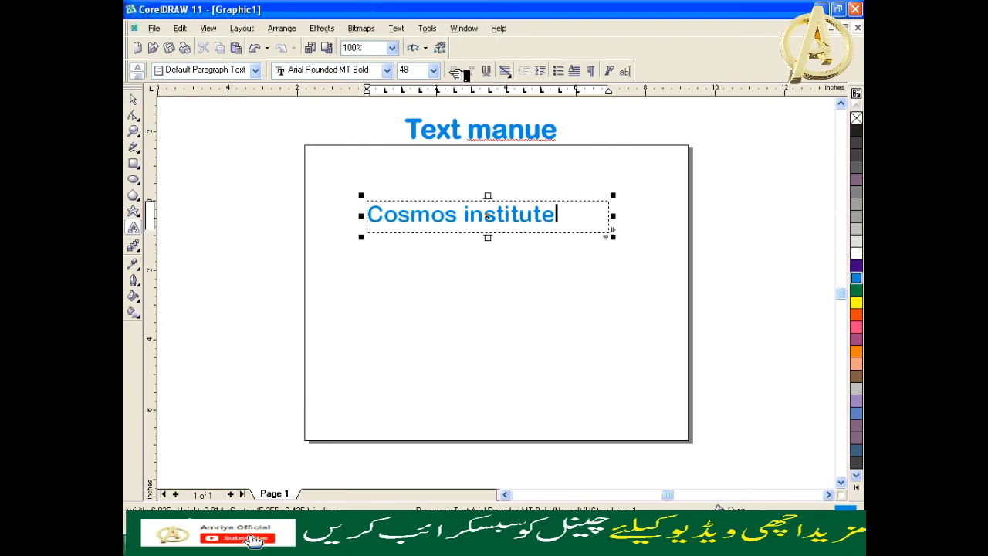
pyautogui.click(134, 100)
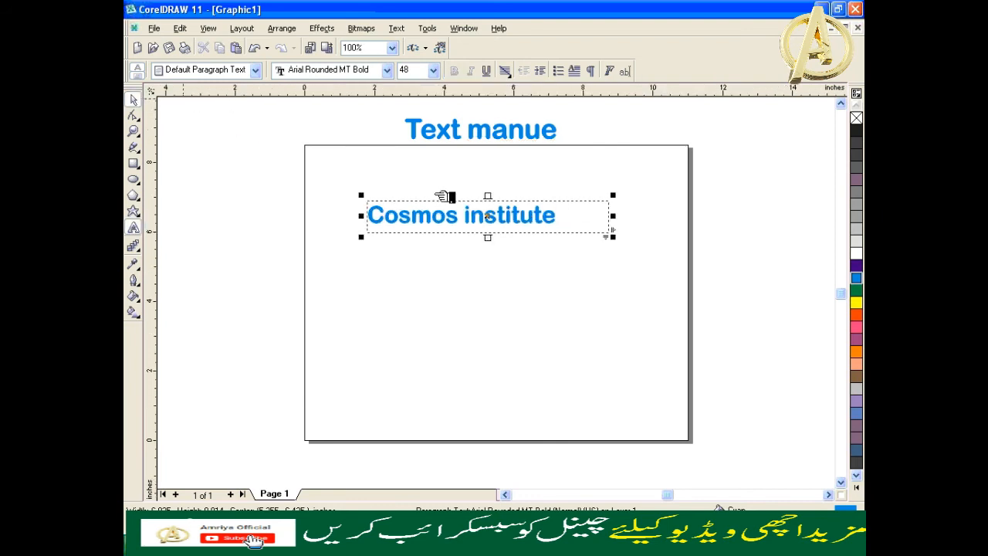
# - Convert the "Cosmos institute" paragraph text to artistic text and review its text statistics
pyautogui.click(401, 30)
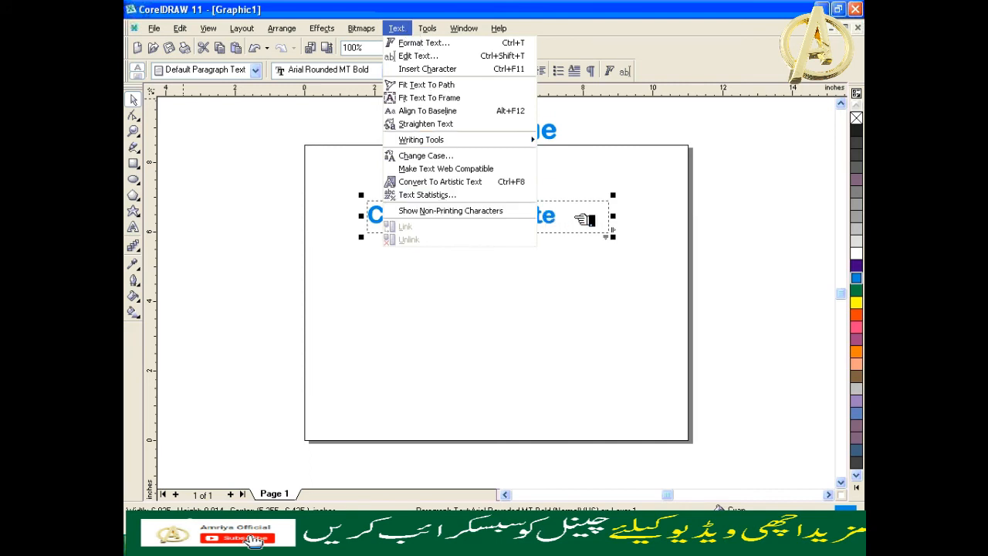
pyautogui.click(482, 186)
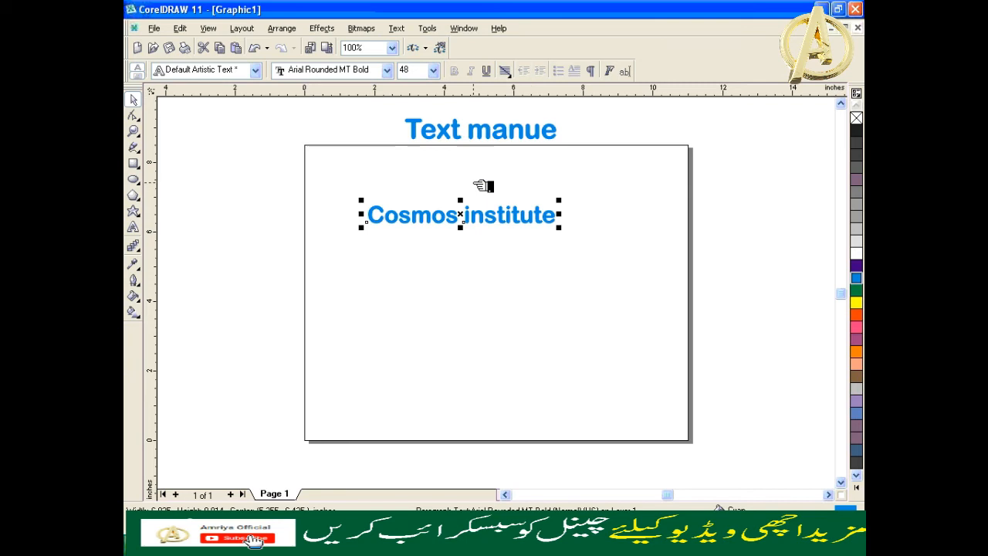
pyautogui.click(399, 31)
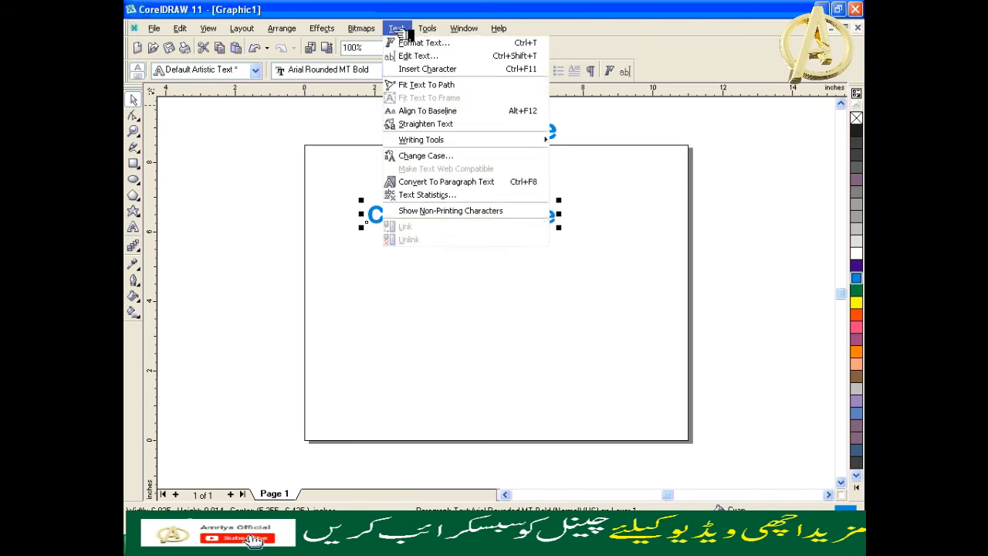
pyautogui.click(428, 196)
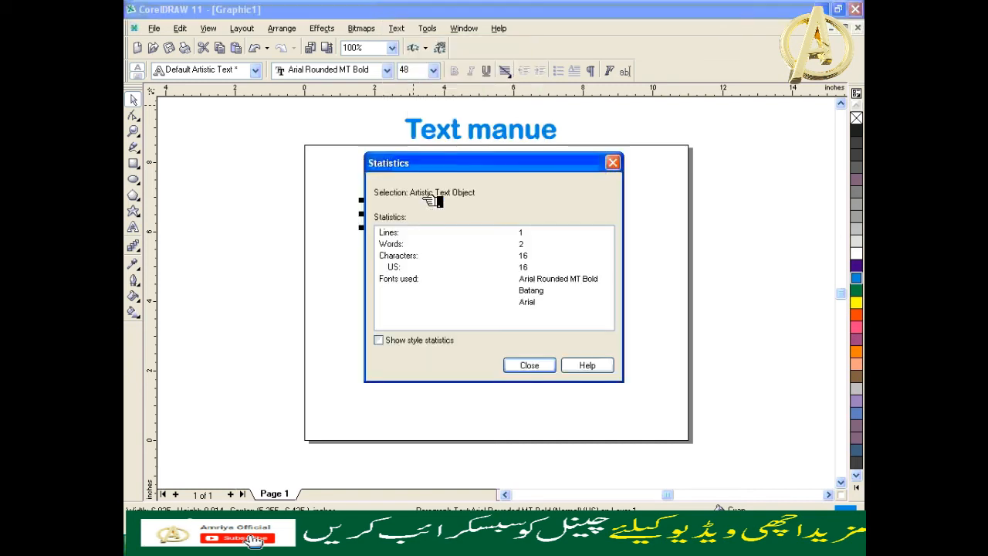
pyautogui.moveTo(445, 161); pyautogui.dragTo(549, 14)
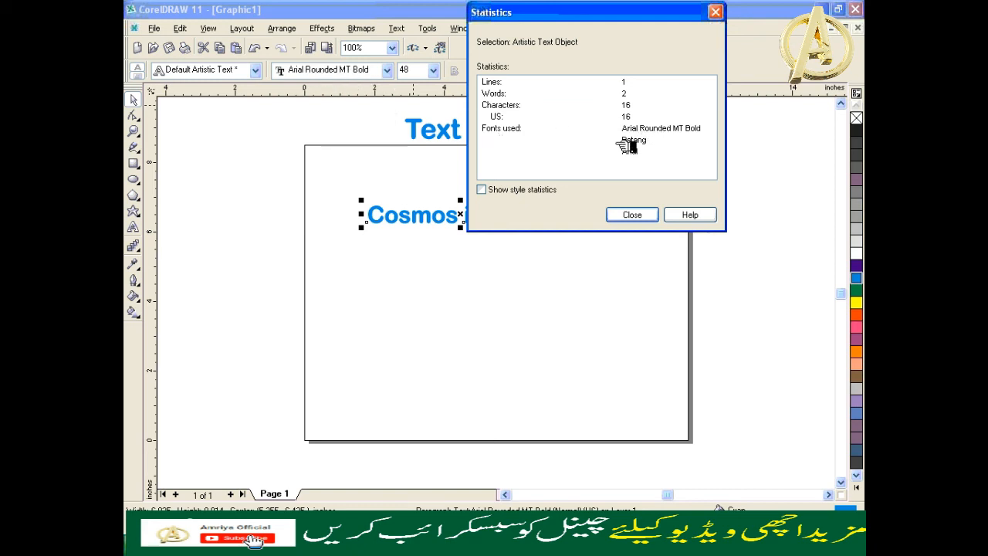
pyautogui.click(642, 214)
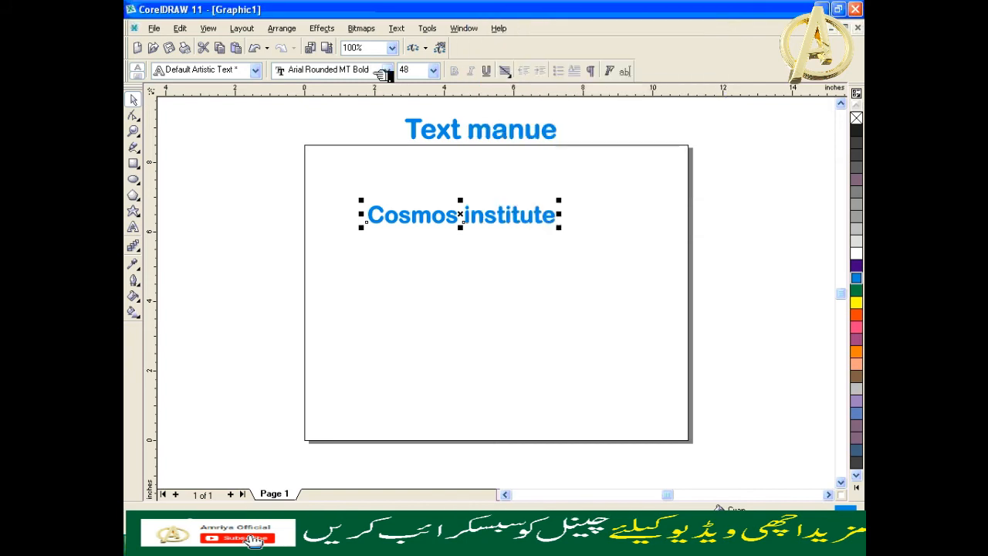
# - Change the font of the "Cosmos institute" artistic text to BankGothic Md BT
pyautogui.click(390, 69)
pyautogui.press('Down')
pyautogui.press('Up')
pyautogui.press('Up')
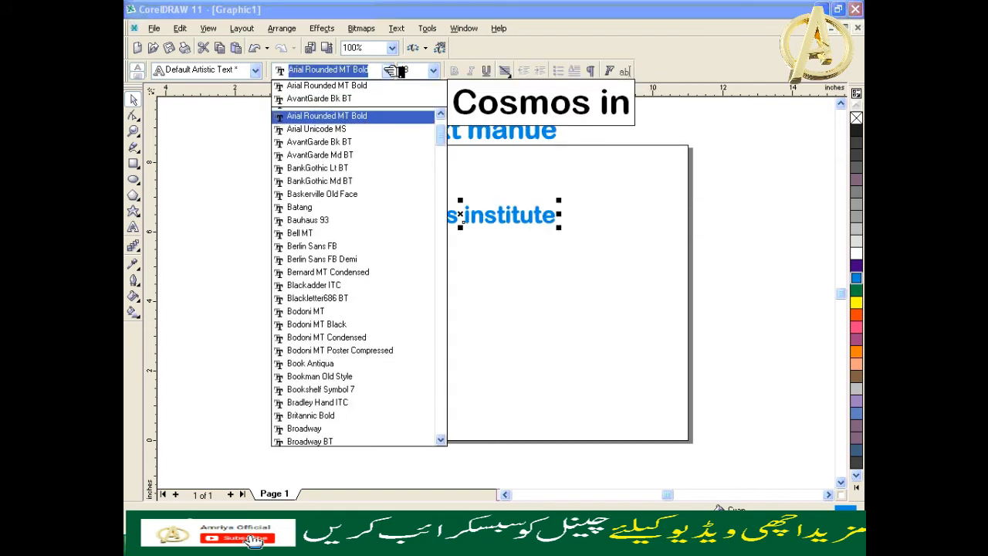
pyautogui.press('Down')
pyautogui.press('Down')
pyautogui.press('Down')
pyautogui.press('Down')
pyautogui.press('Down')
pyautogui.press('Down')
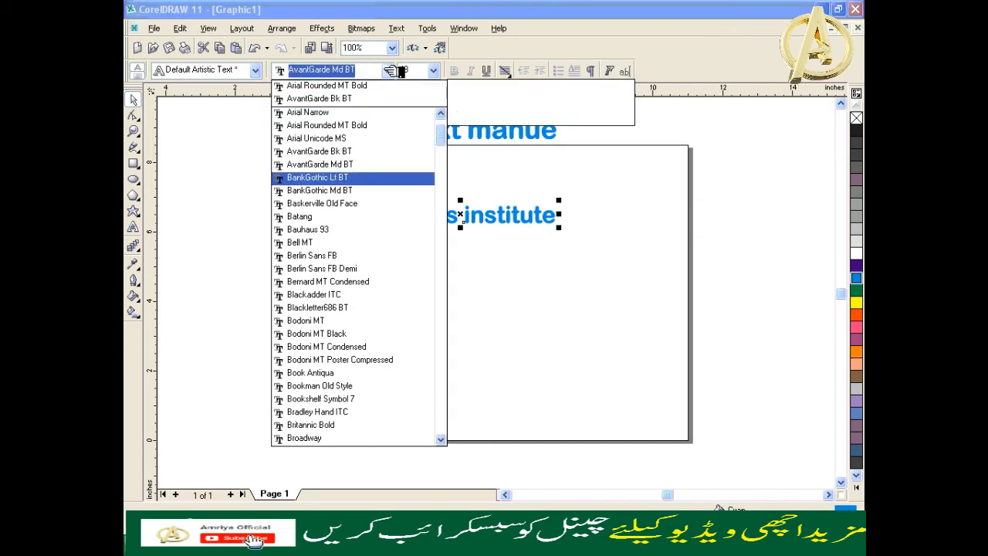
pyautogui.press('Return')
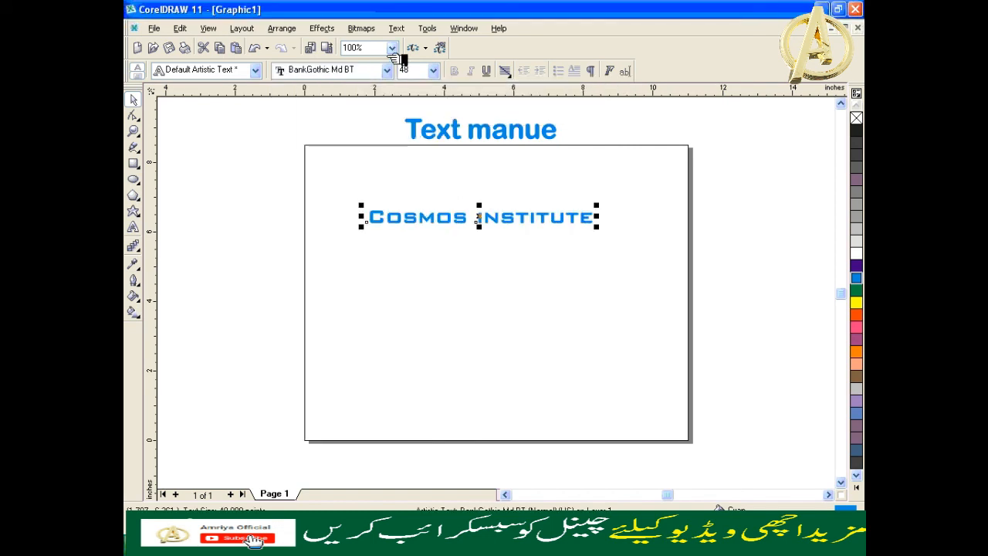
# - Check the text statistics of the "Cosmos institute" text again, looking at the fonts used
pyautogui.click(396, 28)
pyautogui.click(431, 195)
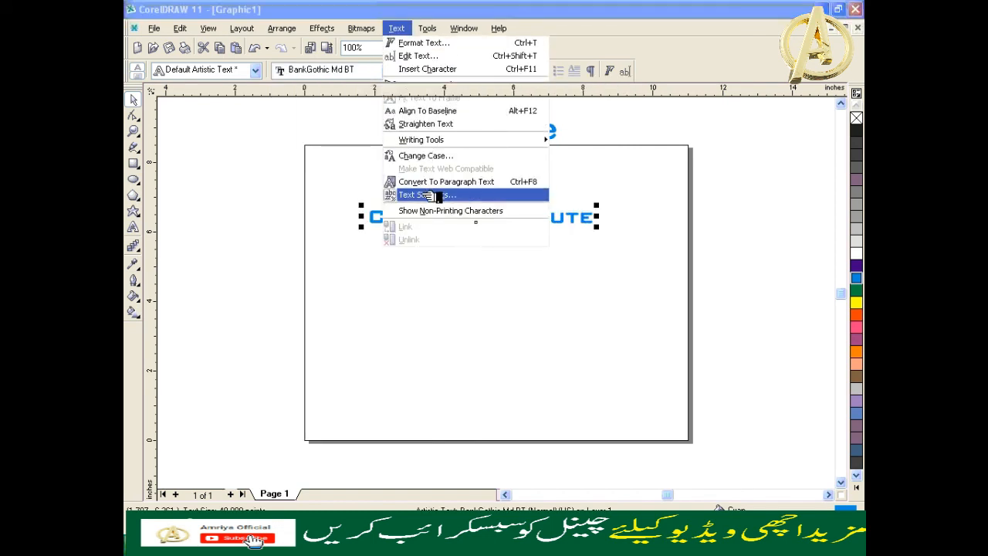
pyautogui.moveTo(511, 168); pyautogui.dragTo(564, 77)
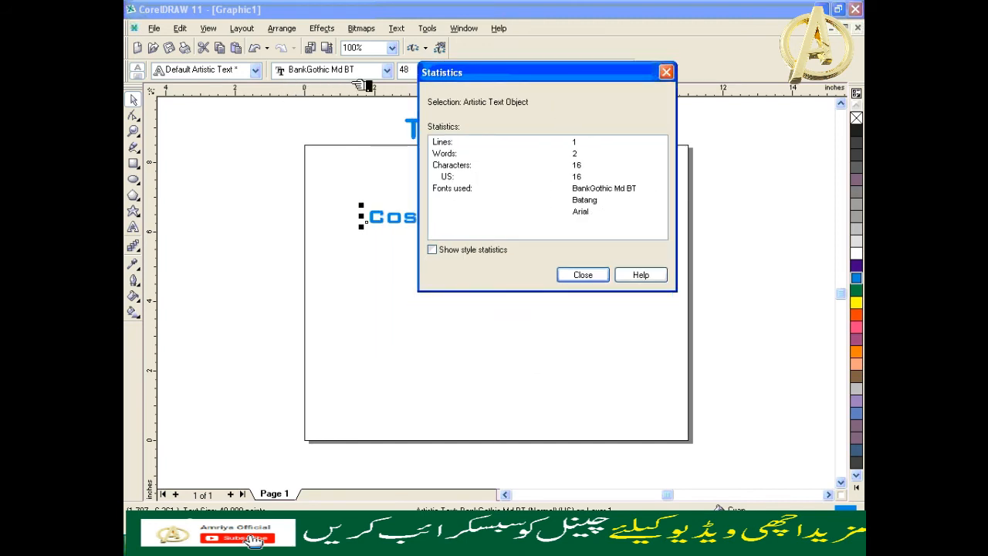
pyautogui.click(581, 275)
pyautogui.click(398, 29)
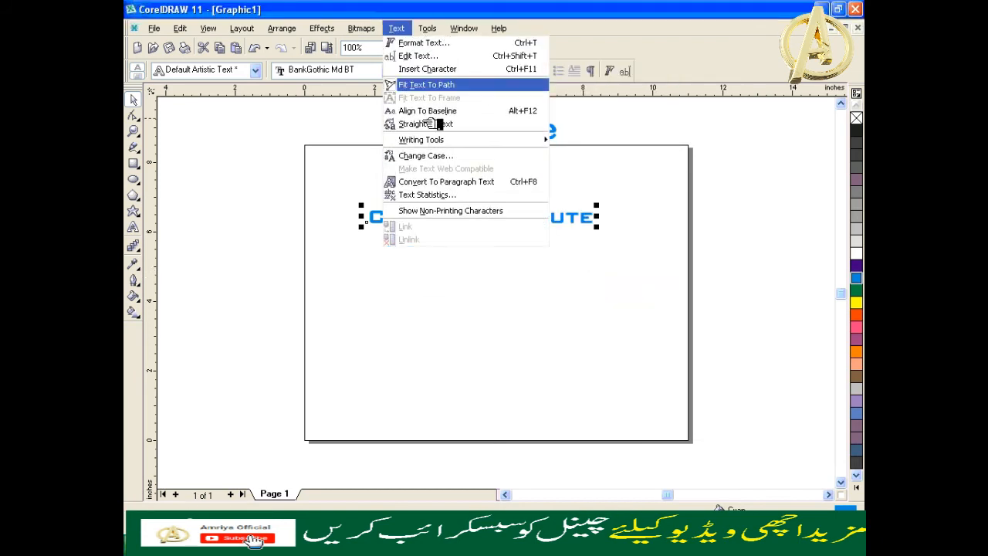
pyautogui.click(438, 312)
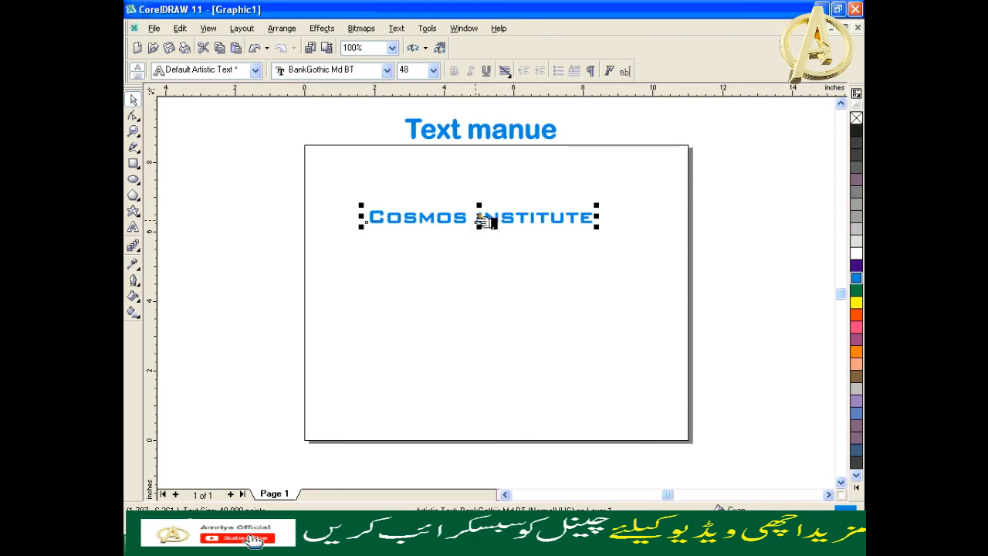
# - Move the "Cosmos institute" text to the page's upper-left corner, shrink it to about 22 pt and deselect it
pyautogui.moveTo(476, 210); pyautogui.dragTo(440, 166)
pyautogui.click(534, 171)
pyautogui.click(529, 168)
pyautogui.click(543, 174)
pyautogui.moveTo(545, 178); pyautogui.dragTo(427, 183)
pyautogui.click(375, 177)
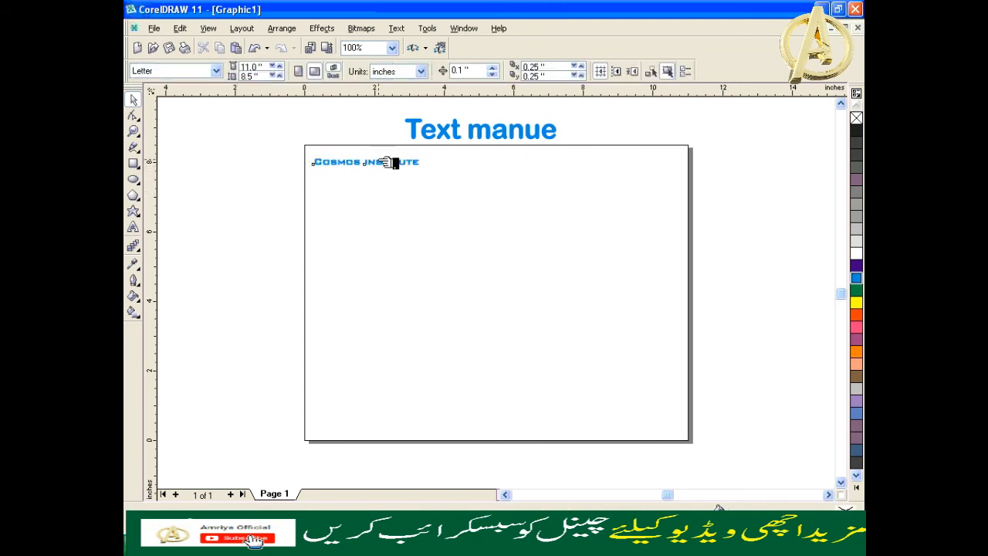
# - Break "Cosmos institute" onto two lines and add filler lines such as "hghg" and "hlgfhngjknh" below, separated by blank lines
pyautogui.doubleClick(375, 162)
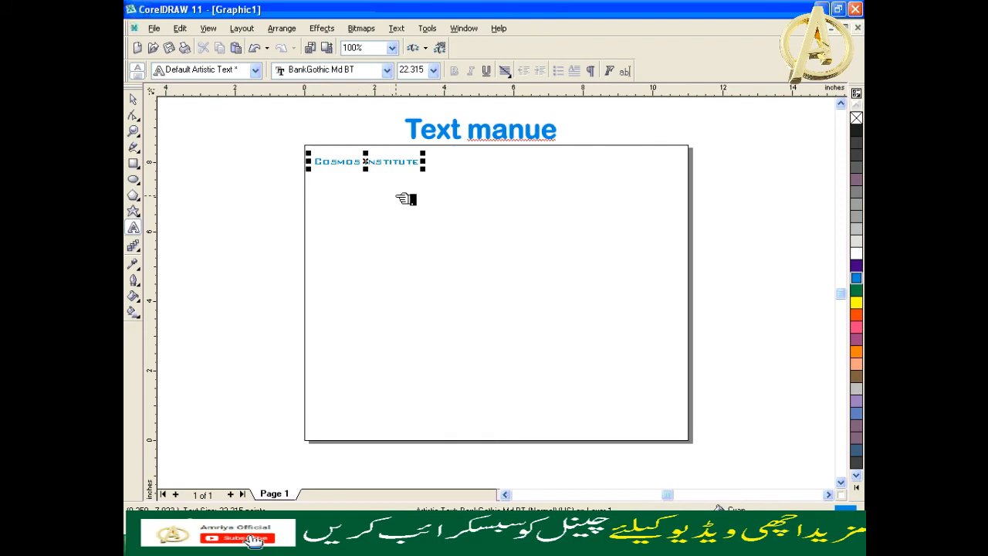
pyautogui.press('Return')
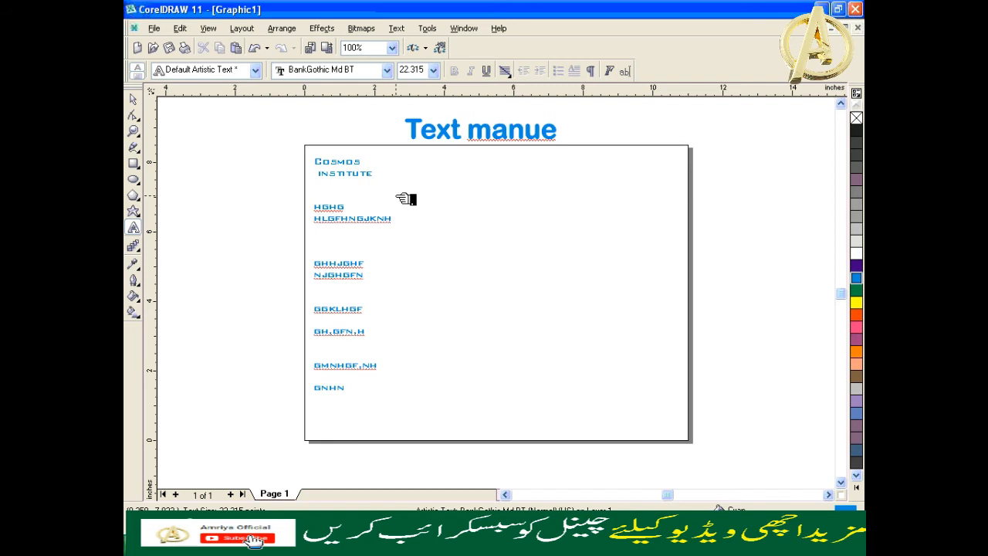
pyautogui.click(344, 202)
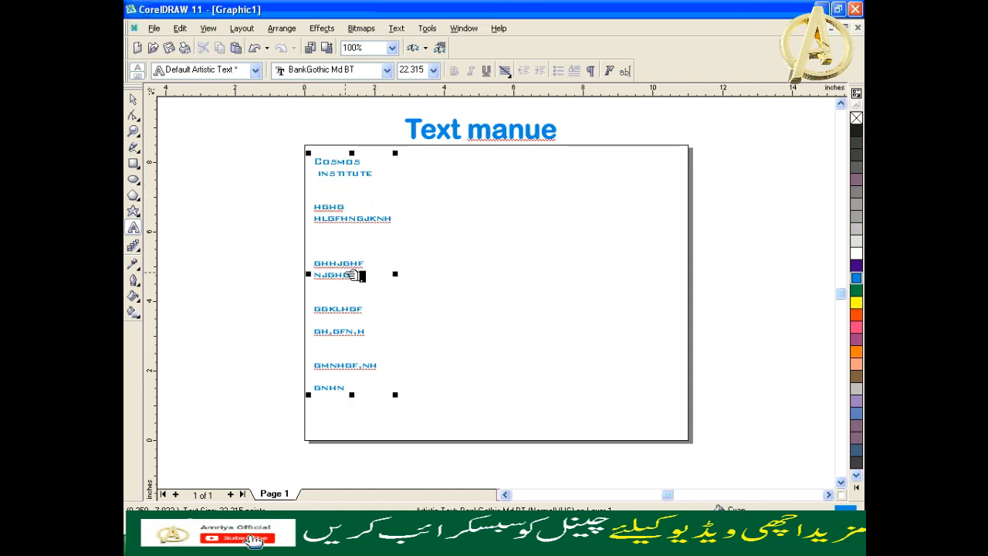
# - Show the non-printing characters and place the text cursor on the empty paragraphs between the filler lines
pyautogui.click(426, 30)
pyautogui.moveTo(397, 29)
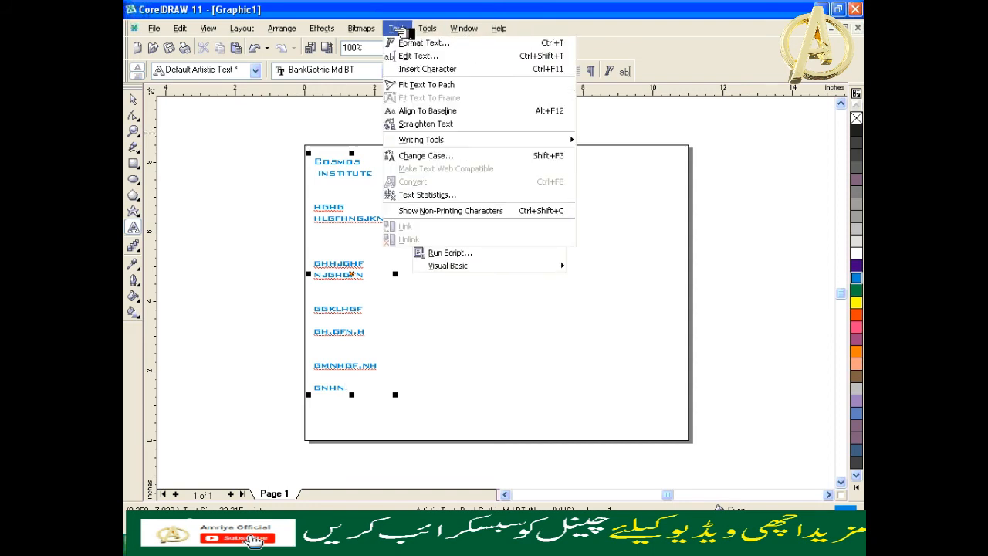
pyautogui.click(448, 216)
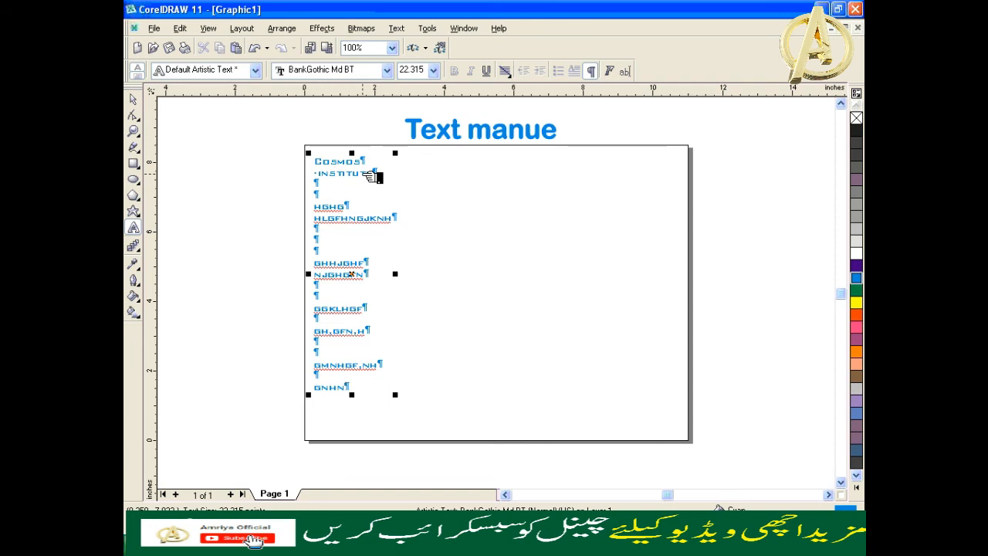
pyautogui.click(323, 195)
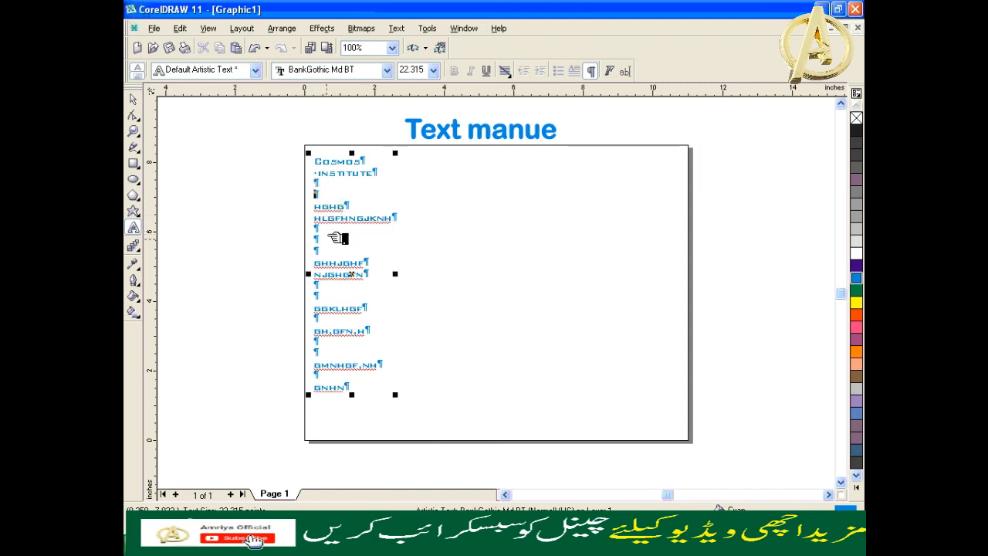
pyautogui.click(334, 252)
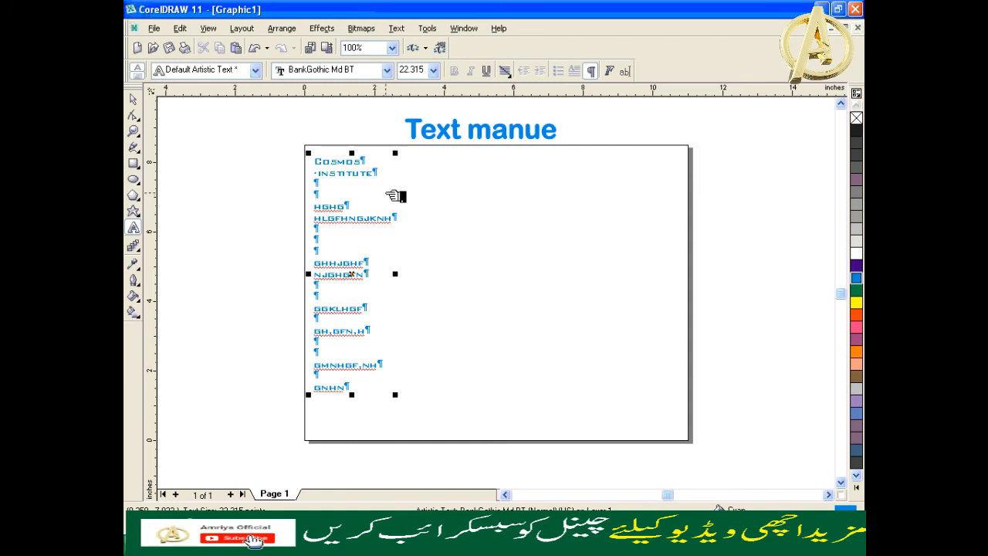
# - Toggle the display of non-printing characters several times, leaving them hidden
pyautogui.click(594, 71)
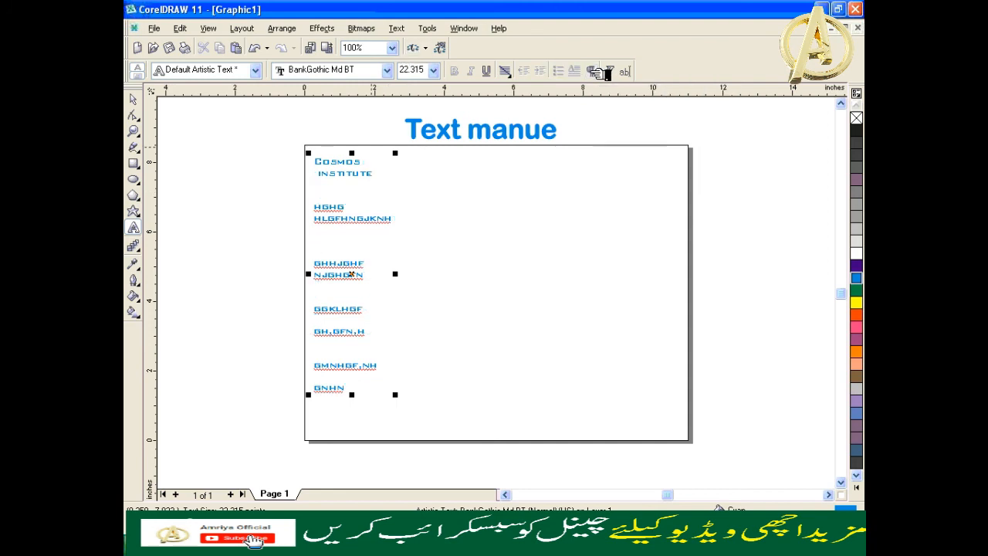
pyautogui.click(594, 71)
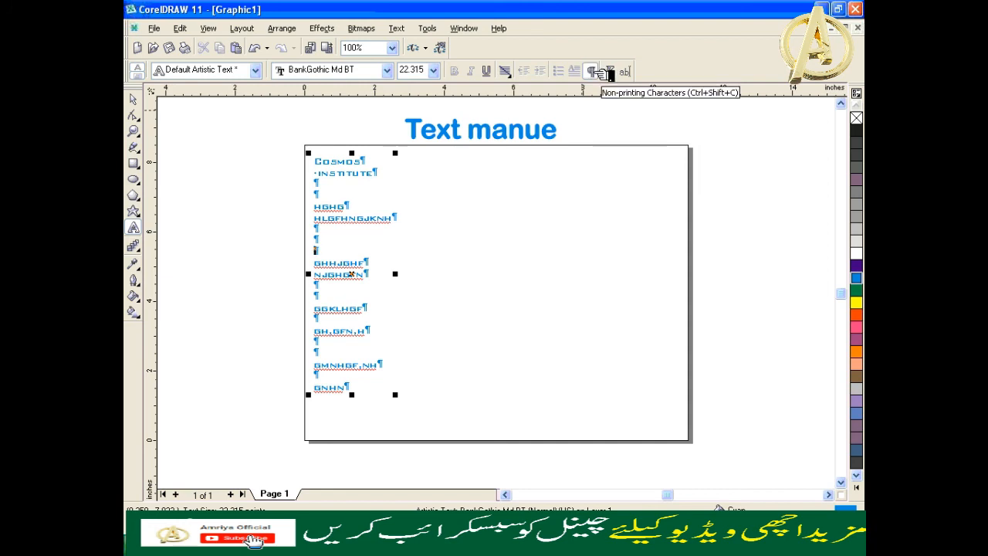
pyautogui.click(595, 71)
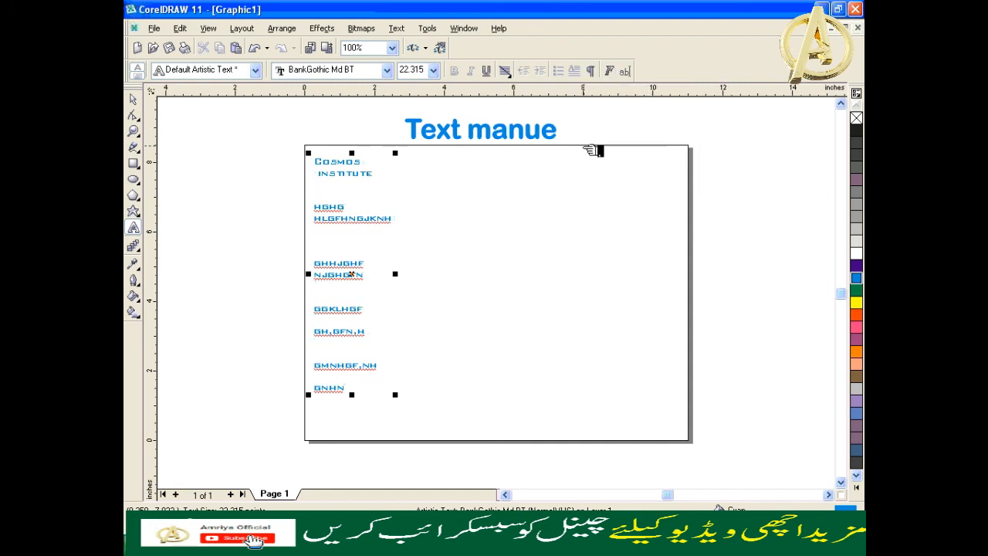
pyautogui.press('Escape')
pyautogui.hotkey('ctrl', 'shift', 'c')
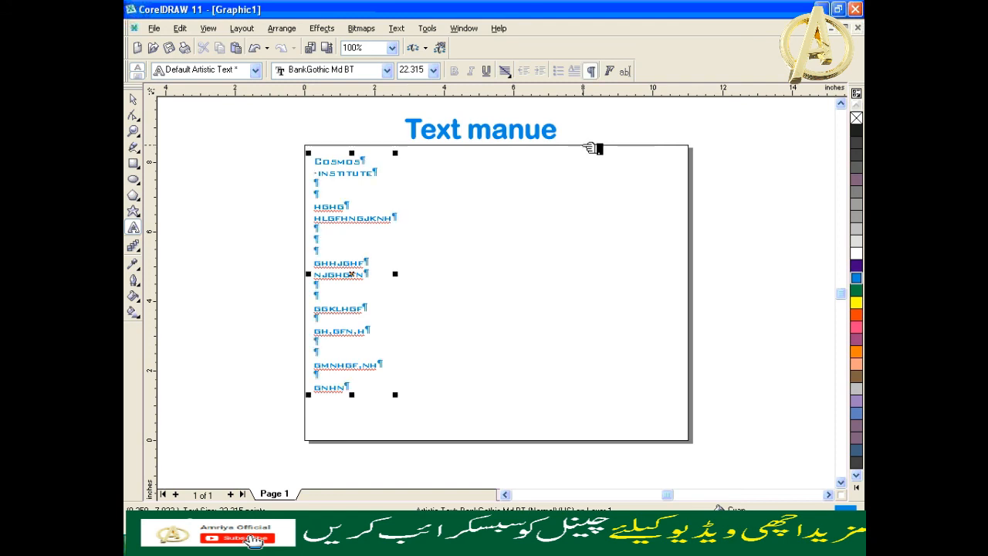
pyautogui.click(593, 70)
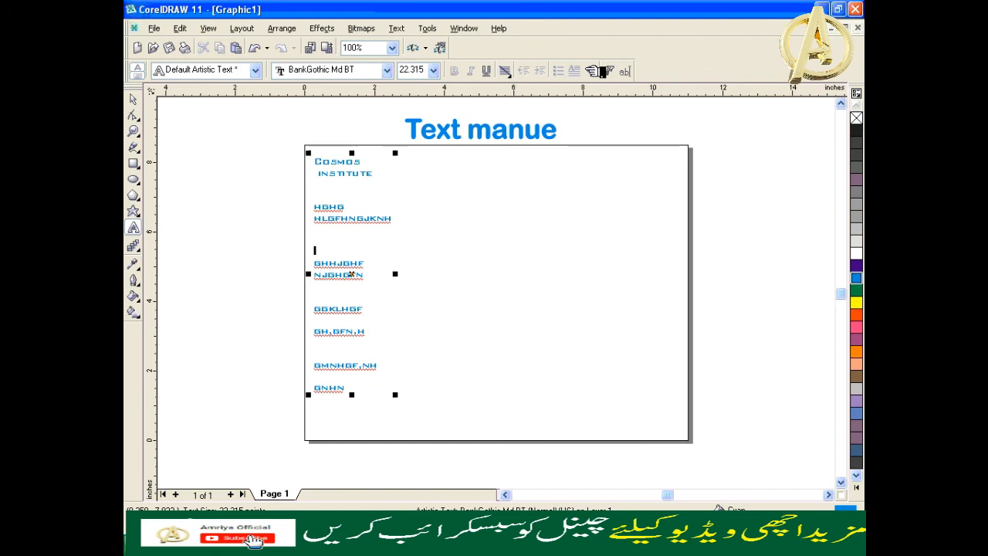
# - Leave text editing, select the whole multi-line artistic text block on the page and delete it
pyautogui.click(396, 29)
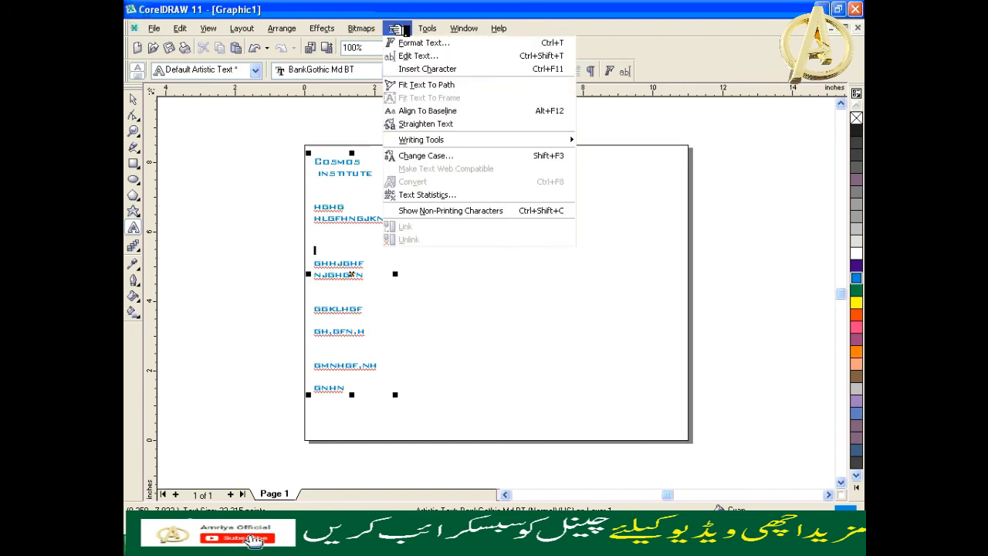
pyautogui.click(135, 100)
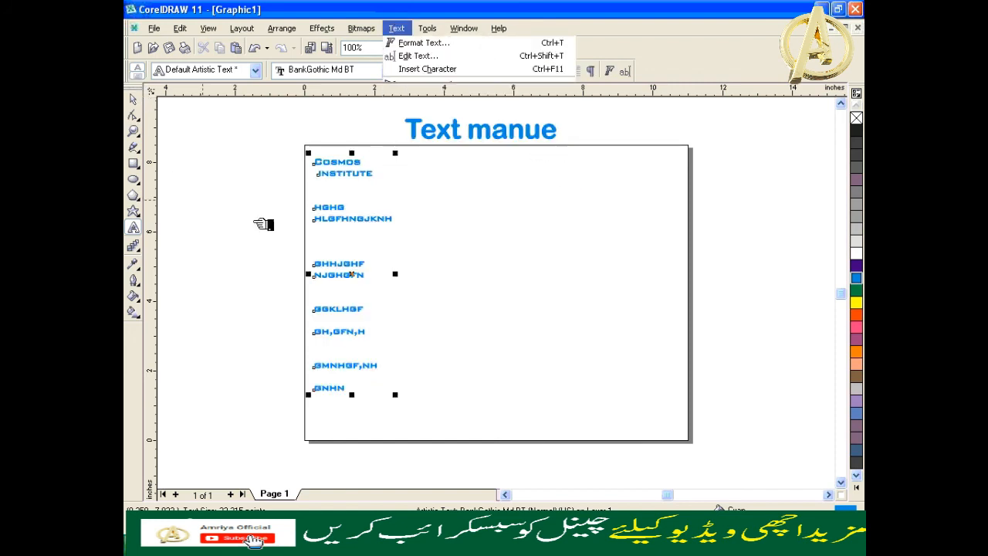
pyautogui.moveTo(270, 150); pyautogui.dragTo(430, 413)
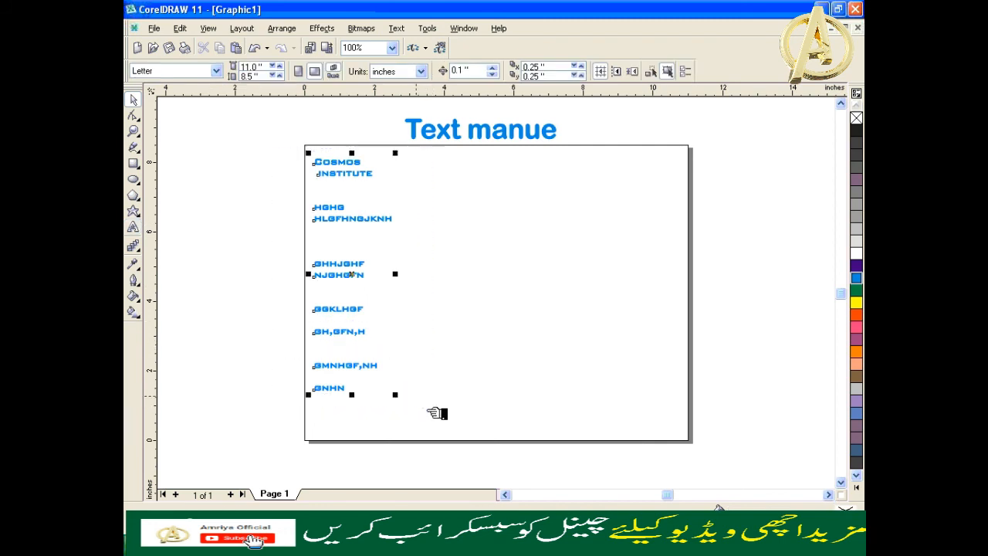
pyautogui.press('Delete')
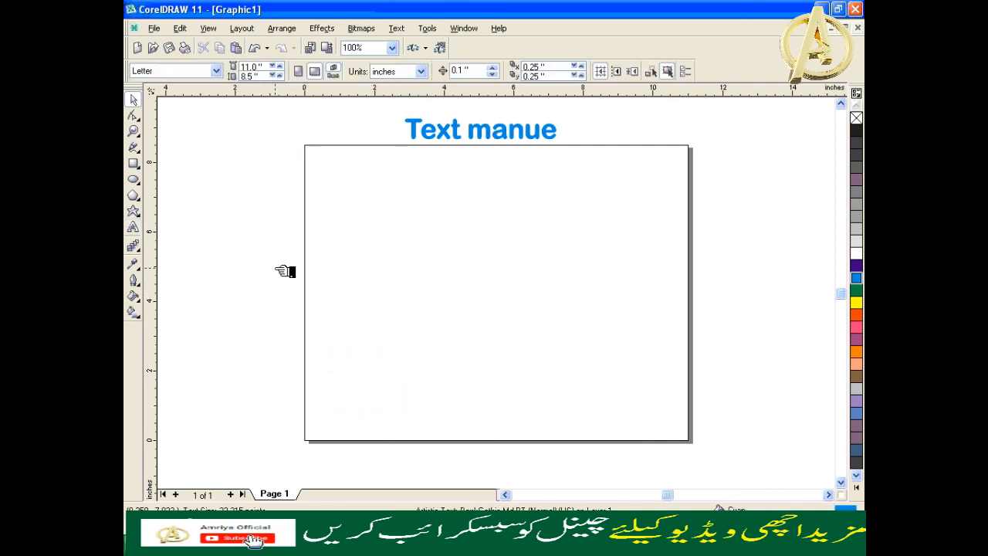
# - Draw four separate empty paragraph text frames on the page, arranged in two rows of two and each about 2.25 to 3.25 inches per side
pyautogui.click(397, 28)
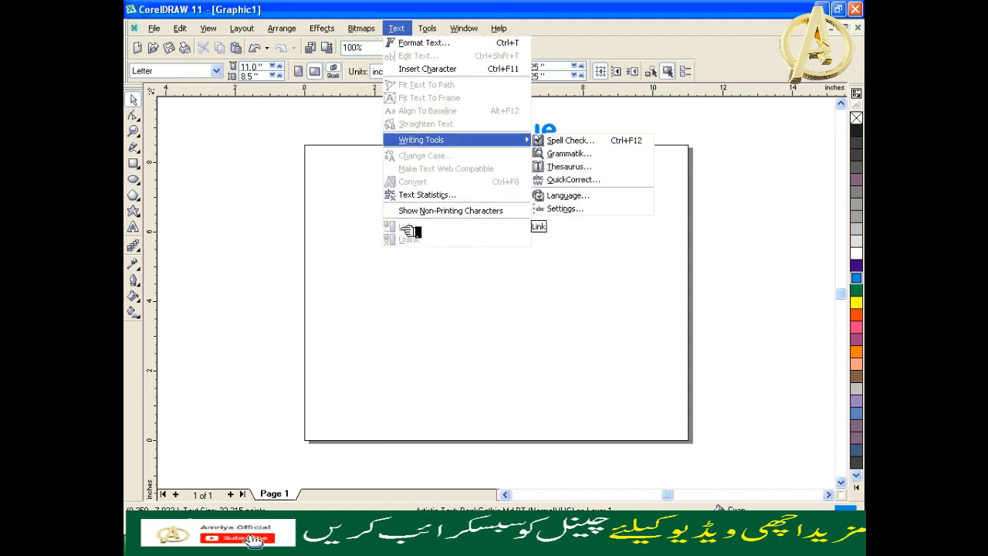
pyautogui.click(358, 225)
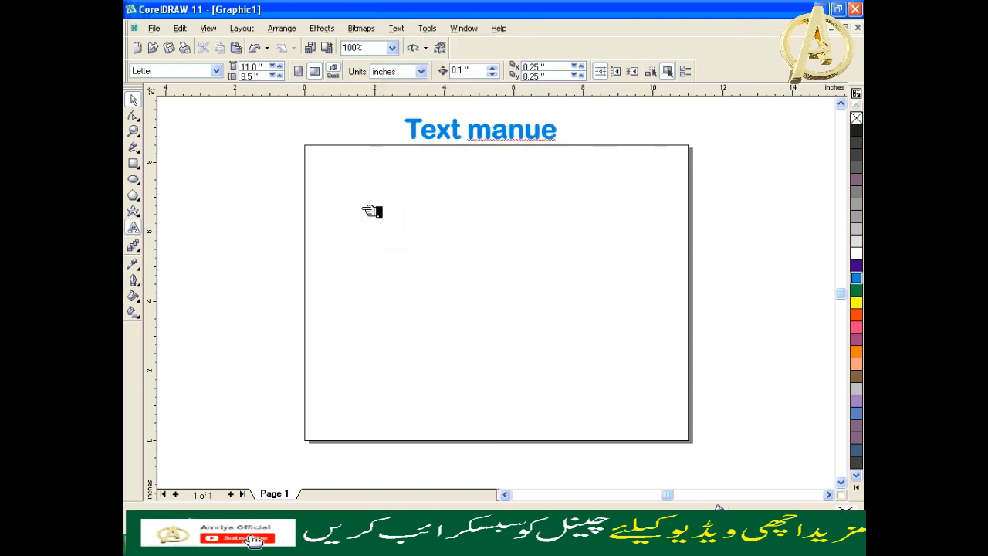
pyautogui.moveTo(332, 163); pyautogui.dragTo(427, 240)
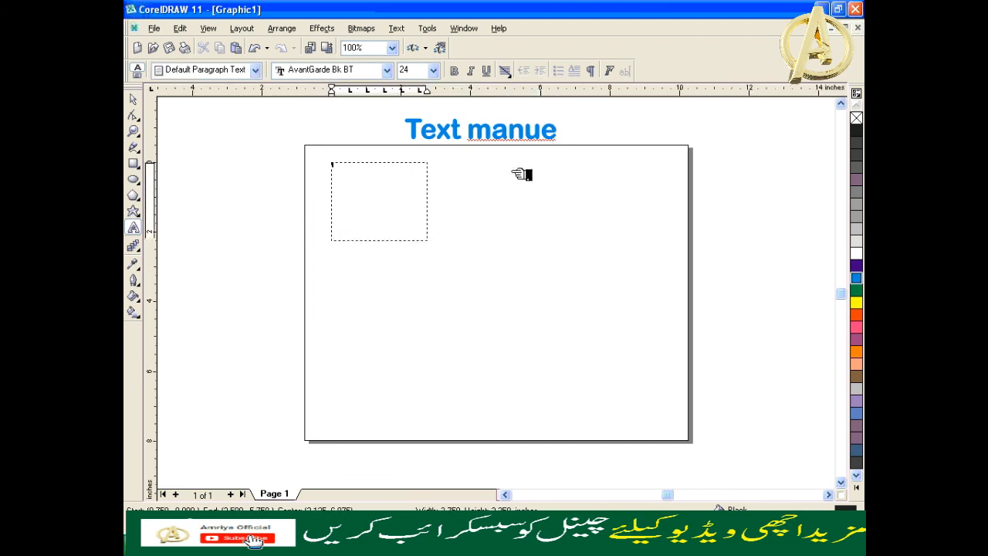
pyautogui.moveTo(505, 170); pyautogui.dragTo(541, 206)
pyautogui.moveTo(576, 258); pyautogui.dragTo(584, 258)
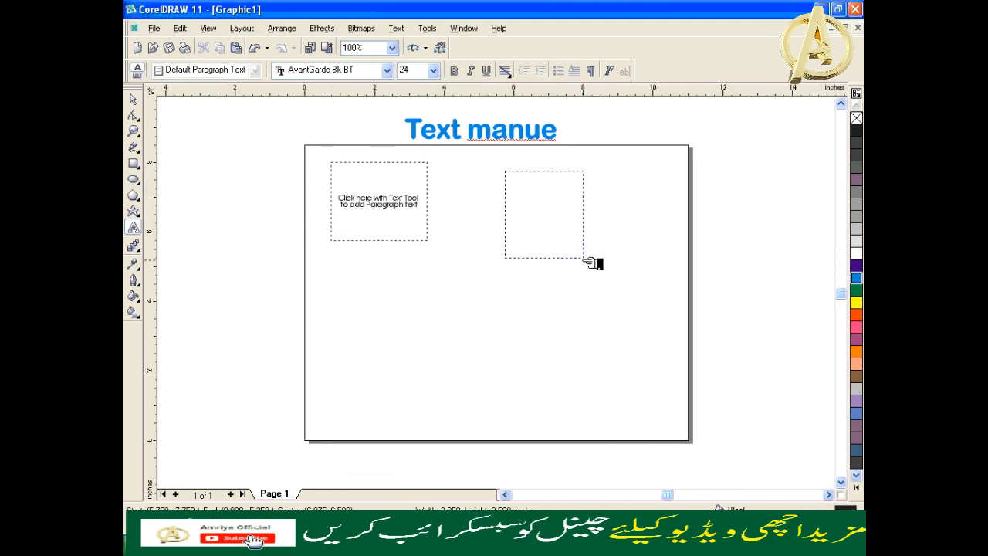
pyautogui.moveTo(357, 275); pyautogui.dragTo(453, 372)
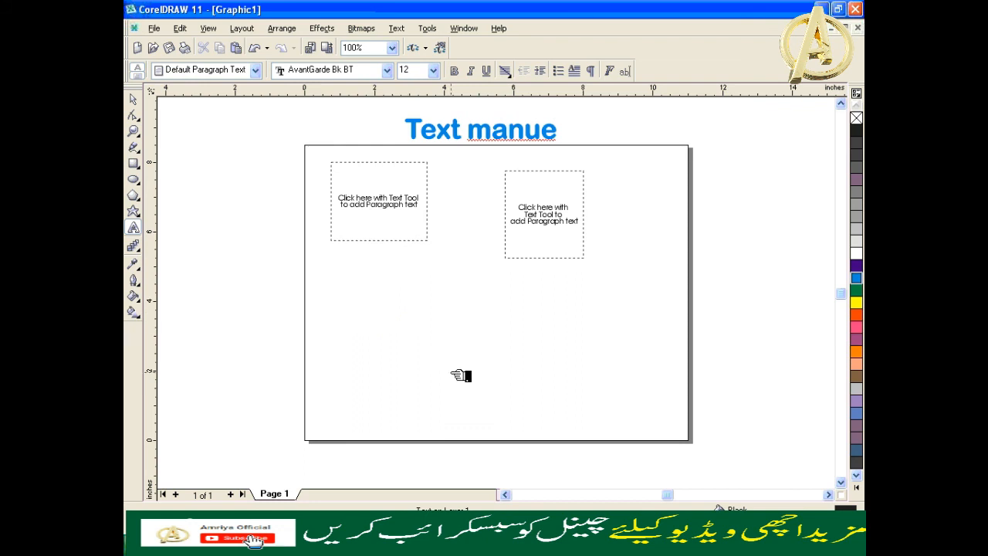
pyautogui.moveTo(514, 276); pyautogui.dragTo(610, 389)
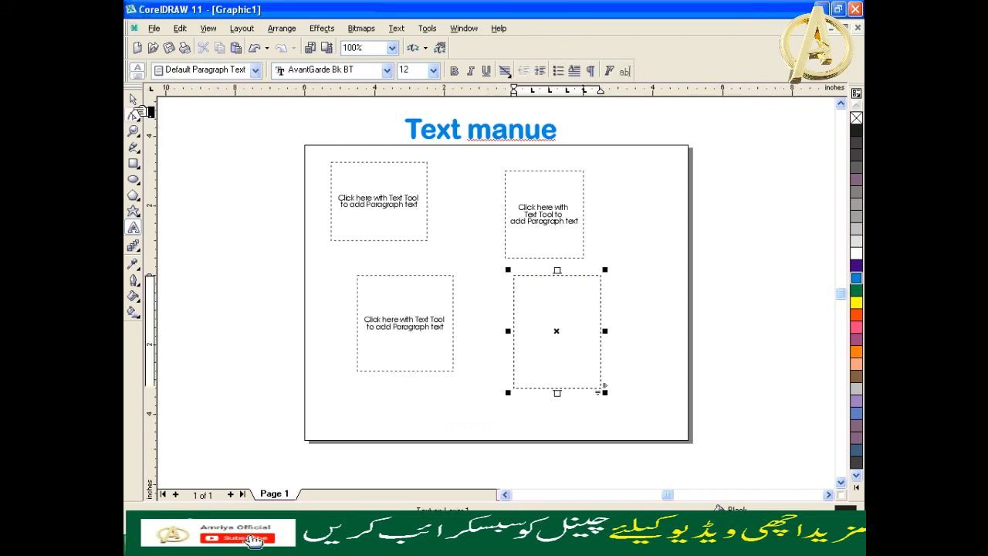
# - Select all four paragraph text frames and link them into one text flow
pyautogui.click(407, 333)
pyautogui.keyDown('shift'); pyautogui.click(531, 335); pyautogui.keyUp('shift')
pyautogui.keyDown('shift'); pyautogui.click(541, 244); pyautogui.keyUp('shift')
pyautogui.keyDown('shift'); pyautogui.click(389, 214); pyautogui.keyUp('shift')
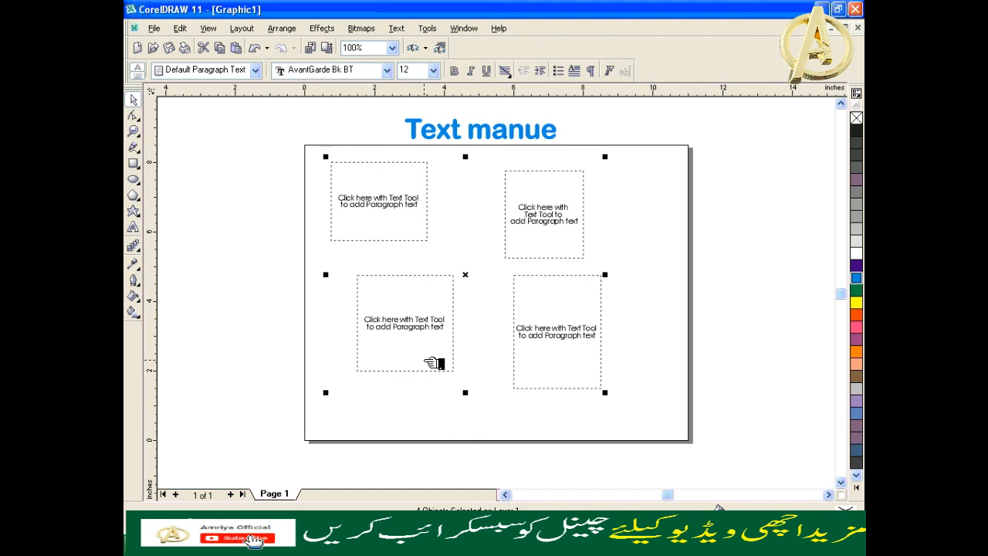
pyautogui.click(396, 29)
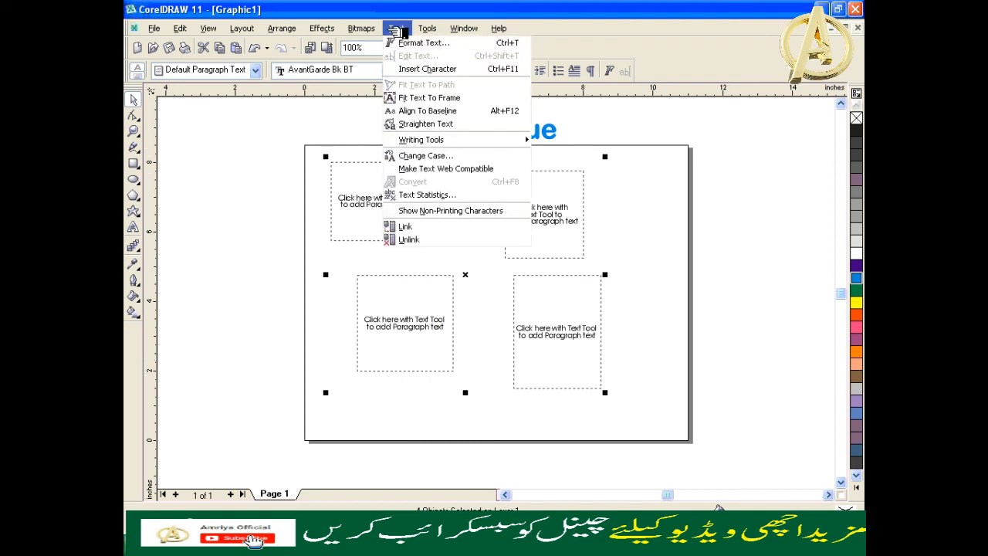
pyautogui.click(417, 228)
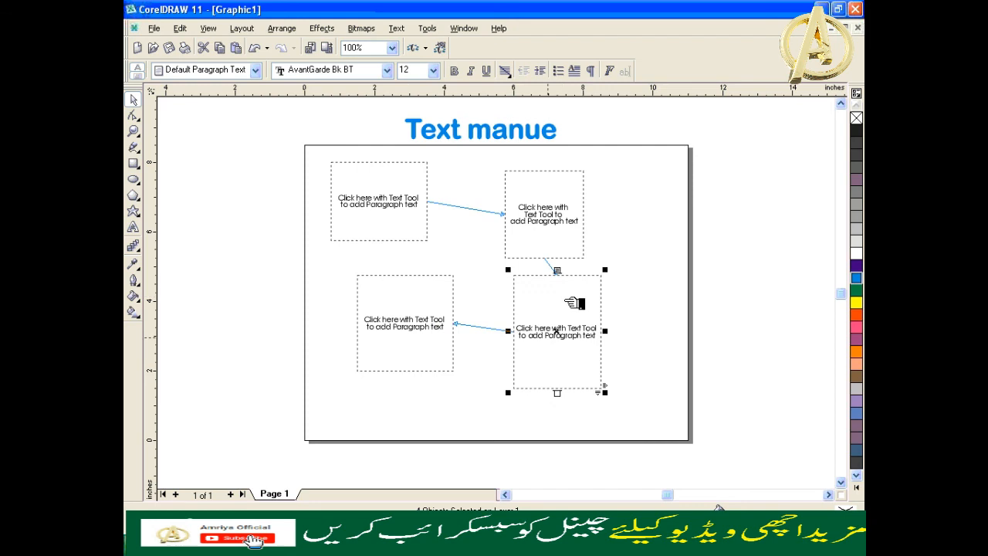
# - Enter a line of random filler letters in the page's upper-left linked frame, then copy the text and paste it back
pyautogui.click(314, 220)
pyautogui.click(397, 198)
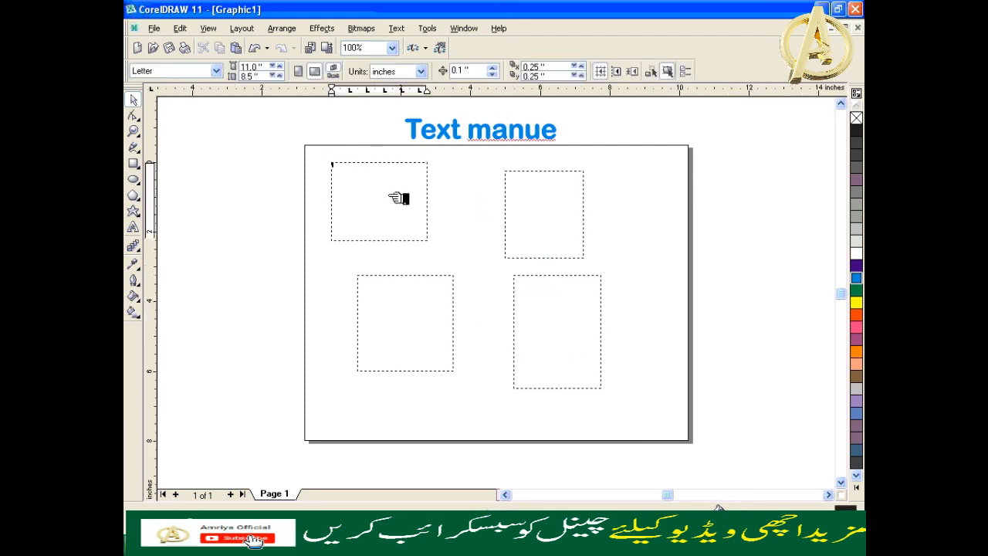
pyautogui.write('dfsdfsdjfdjfhsdjfhf')
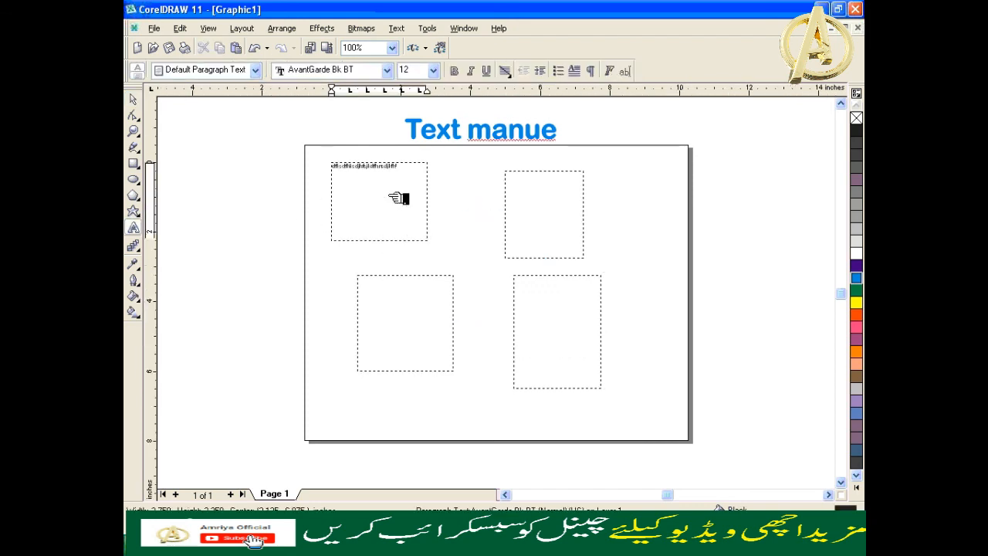
pyautogui.hotkey('ctrl', 'a')
pyautogui.hotkey('ctrl', 'c')
pyautogui.hotkey('ctrl', 'v')
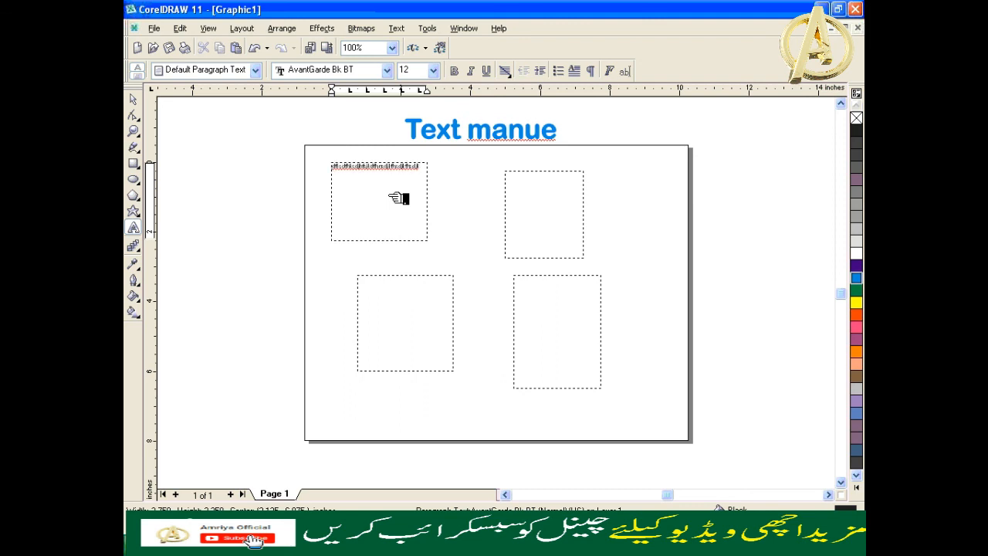
# - Paste the filler text repeatedly until it flows through all four linked frames, and leave text editing
pyautogui.hotkey('ctrl', 'v')
pyautogui.hotkey('ctrl', 'v')
pyautogui.hotkey('ctrl', 'v')
pyautogui.hotkey('ctrl', 'v')
pyautogui.hotkey('ctrl', 'v')
pyautogui.hotkey('ctrl', 'v')
pyautogui.hotkey('ctrl', 'v')
pyautogui.hotkey('ctrl', 'v')
pyautogui.hotkey('ctrl', 'v')
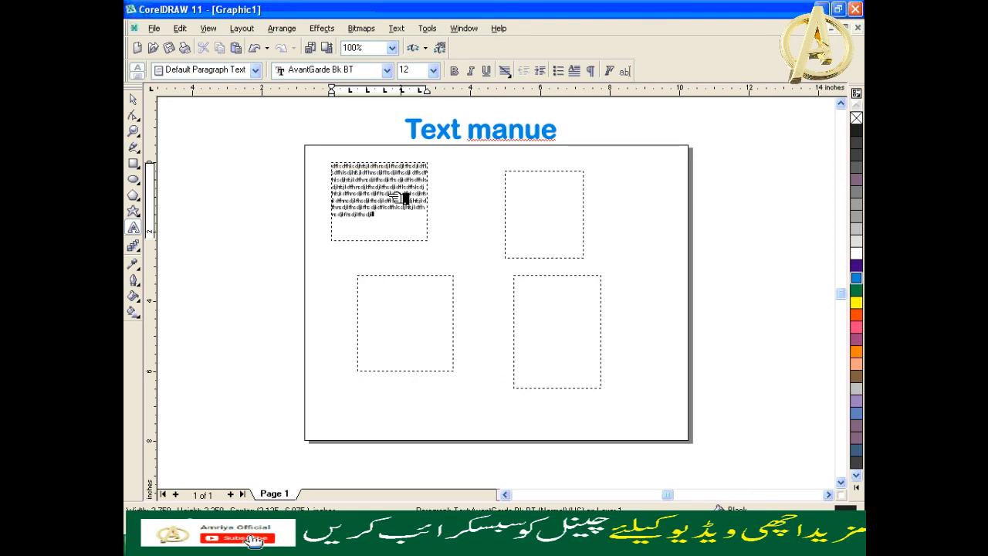
pyautogui.hotkey('ctrl', 'v')
pyautogui.hotkey('ctrl', 'v')
pyautogui.hotkey('ctrl', 'v')
pyautogui.hotkey('ctrl', 'v')
pyautogui.hotkey('ctrl', 'v')
pyautogui.hotkey('ctrl', 'v')
pyautogui.hotkey('ctrl', 'v')
pyautogui.hotkey('ctrl', 'v')
pyautogui.hotkey('ctrl', 'v')
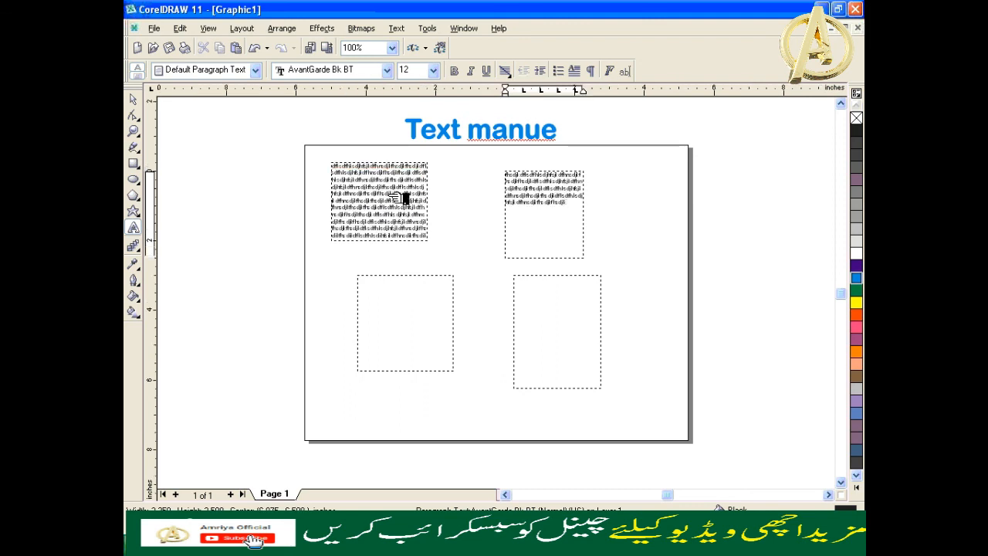
pyautogui.hotkey('ctrl', 'v')
pyautogui.hotkey('ctrl', 'v')
pyautogui.hotkey('ctrl', 'v')
pyautogui.hotkey('ctrl', 'v')
pyautogui.hotkey('ctrl', 'v')
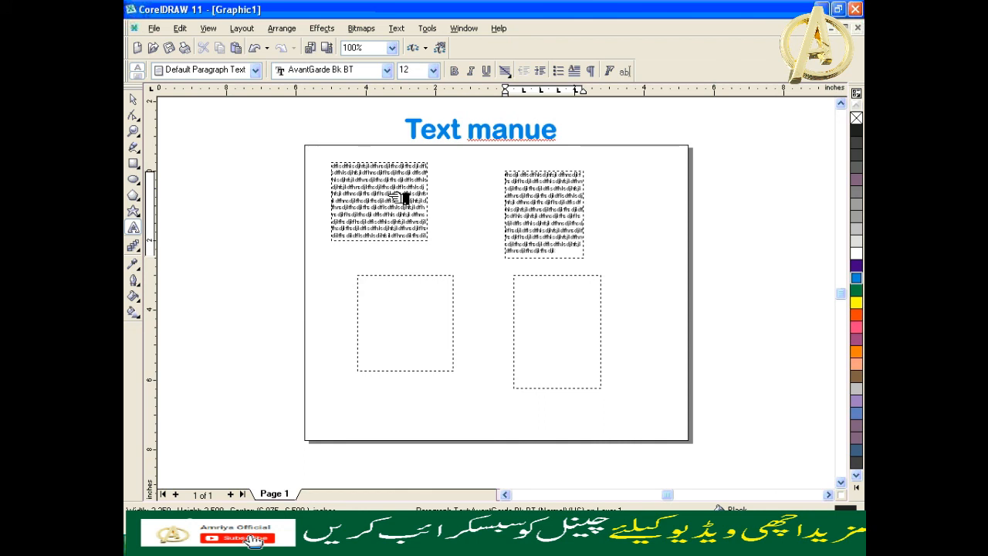
pyautogui.hotkey('ctrl', 'v')
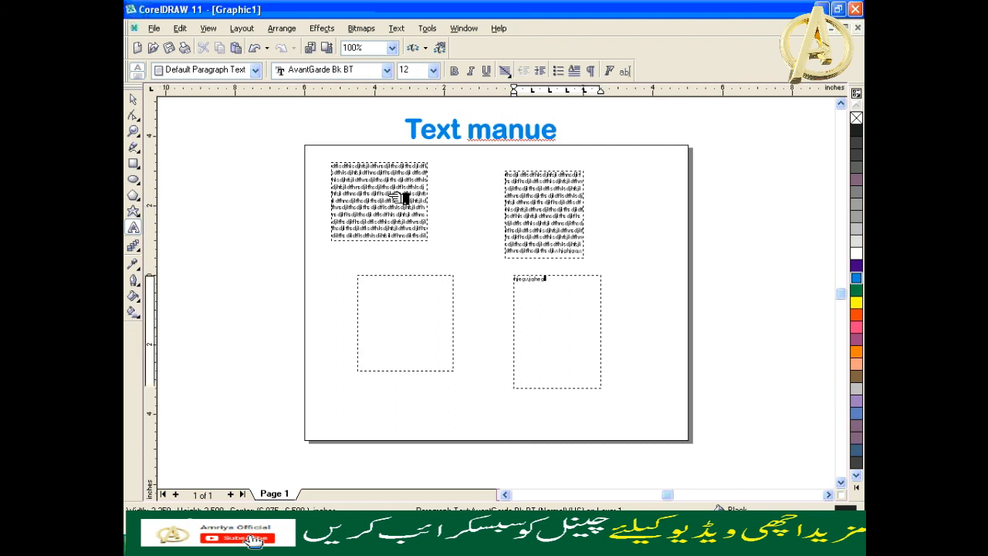
pyautogui.hotkey('ctrl', 'v')
pyautogui.hotkey('ctrl', 'v')
pyautogui.hotkey('ctrl', 'v')
pyautogui.hotkey('ctrl', 'v')
pyautogui.hotkey('ctrl', 'v')
pyautogui.hotkey('ctrl', 'v')
pyautogui.hotkey('ctrl', 'v')
pyautogui.hotkey('ctrl', 'v')
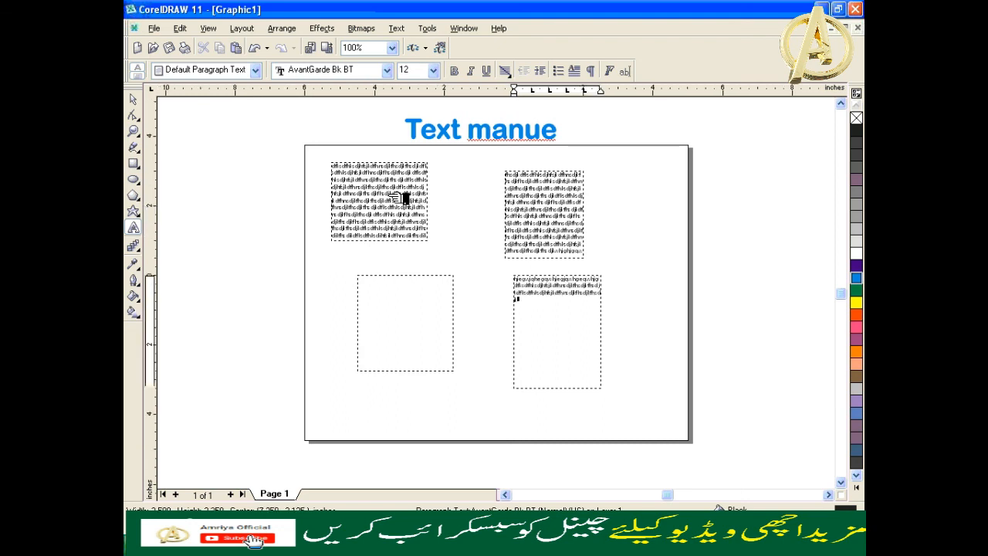
pyautogui.hotkey('ctrl', 'v')
pyautogui.hotkey('ctrl', 'v')
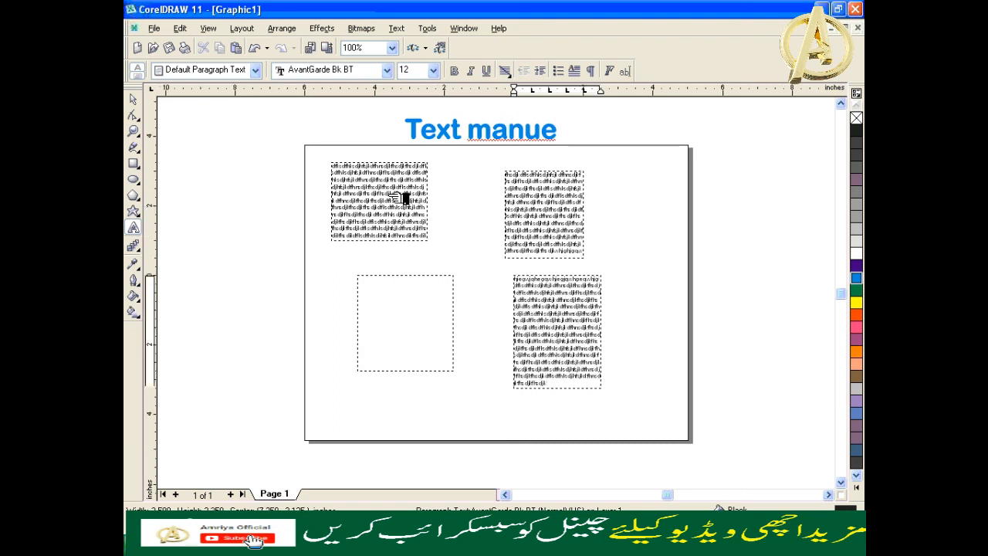
pyautogui.hotkey('ctrl', 'v')
pyautogui.hotkey('ctrl', 'v')
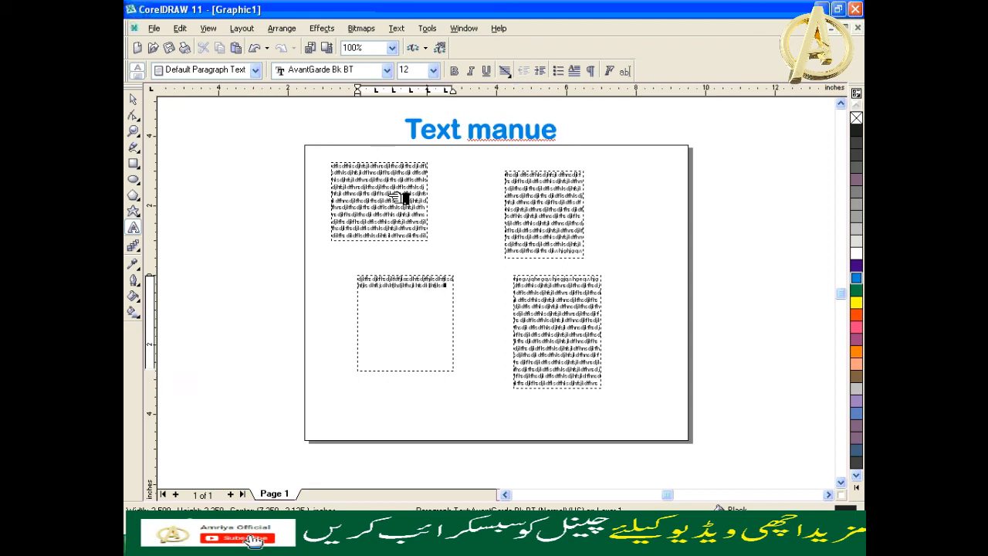
pyautogui.hotkey('ctrl', 'v')
pyautogui.hotkey('ctrl', 'v')
pyautogui.hotkey('ctrl', 'v')
pyautogui.hotkey('ctrl', 'v')
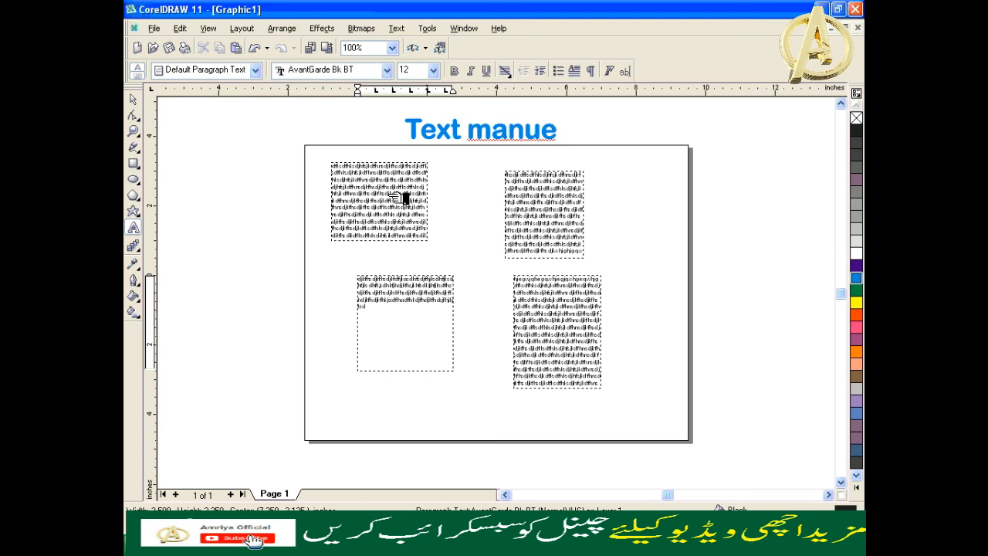
pyautogui.press('Escape')
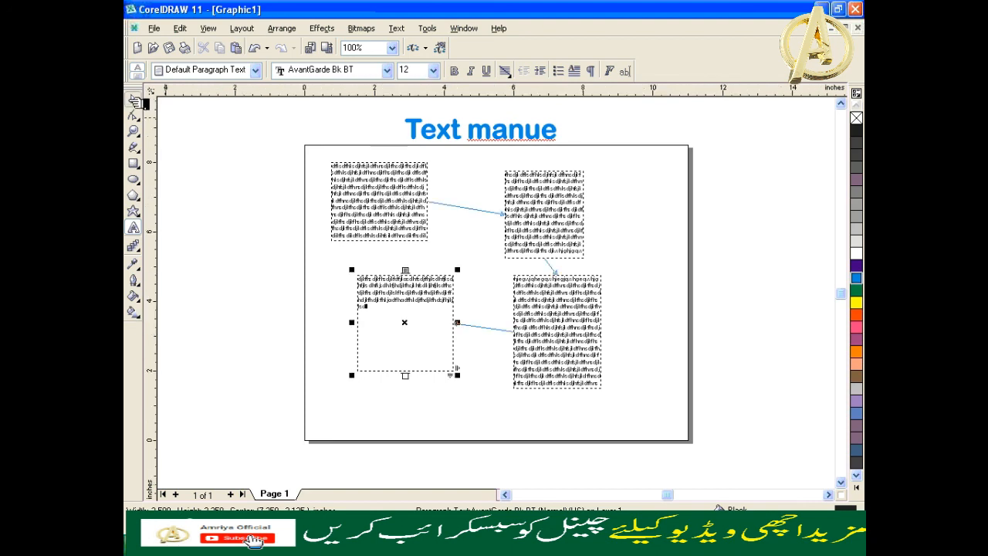
pyautogui.click(406, 268)
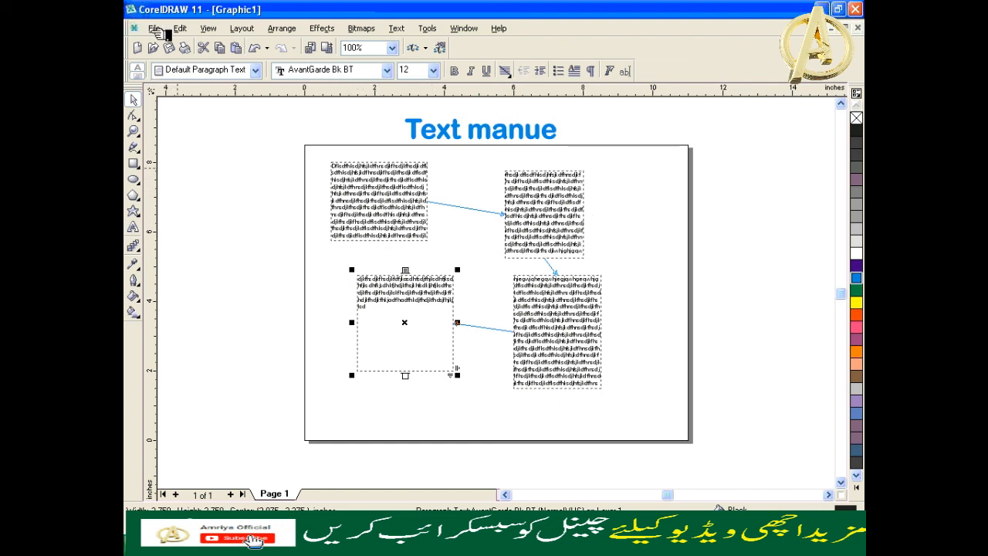
# - Check the linked text in the print preview and return to the drawing
pyautogui.click(154, 29)
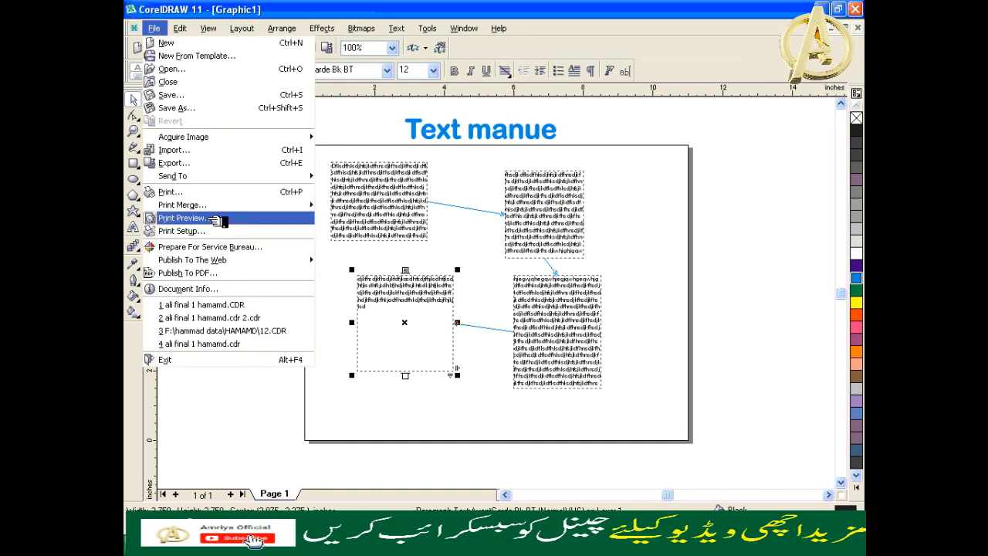
pyautogui.click(214, 221)
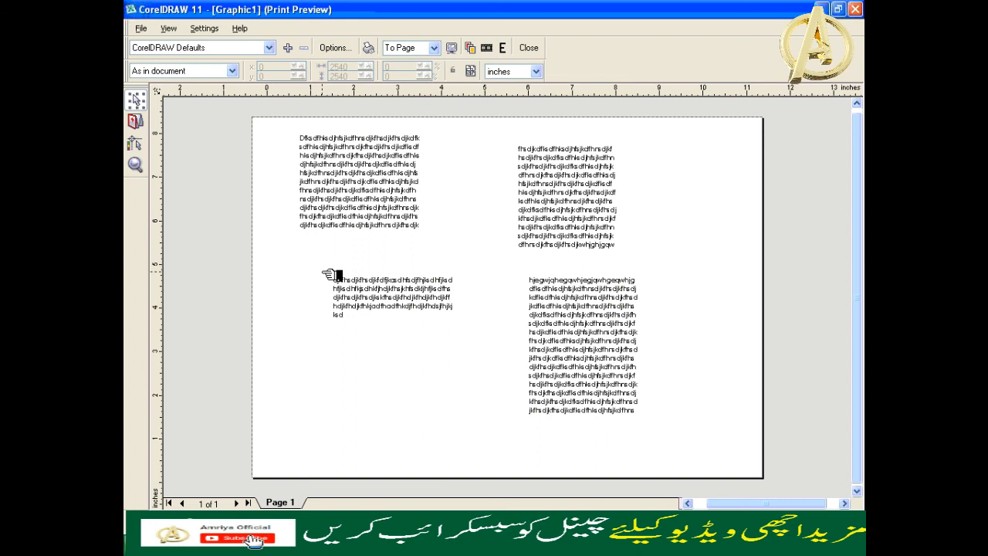
pyautogui.click(529, 48)
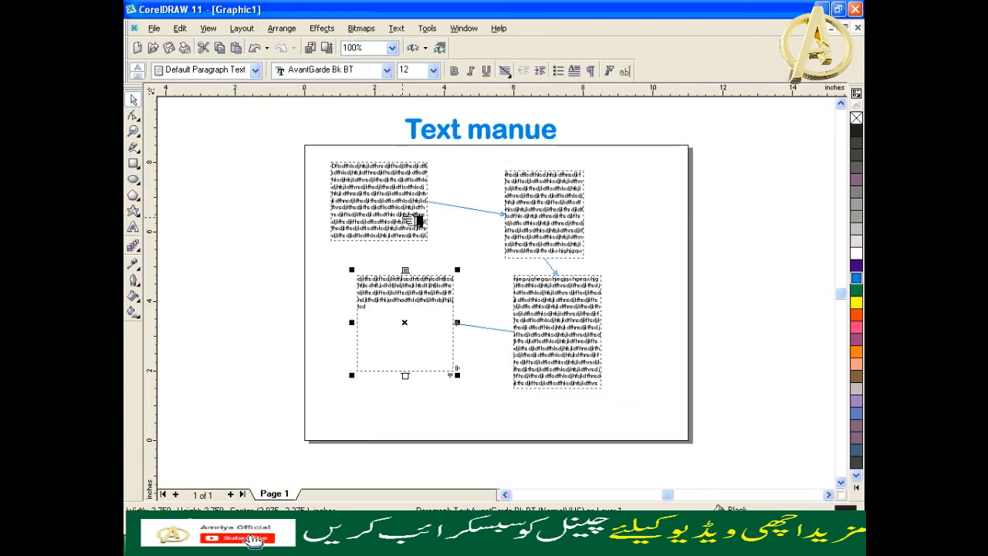
# - Select all four linked paragraph frames and unlink them
pyautogui.hotkey('ctrl', 'a')
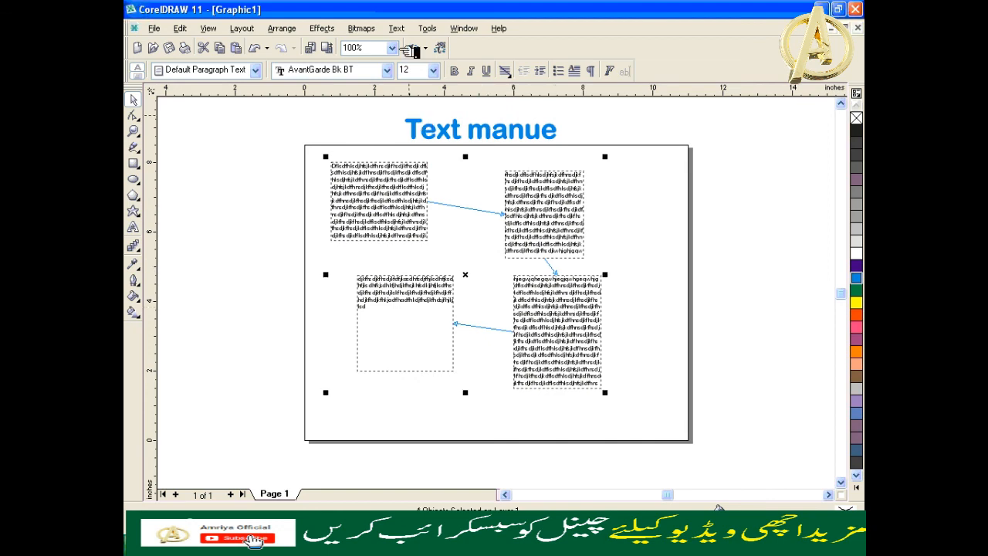
pyautogui.click(408, 31)
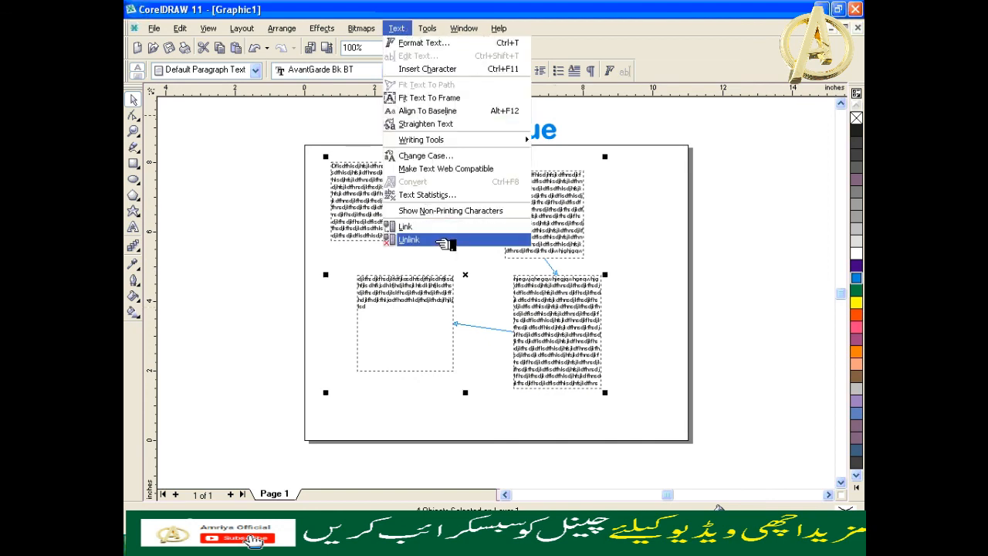
pyautogui.click(445, 244)
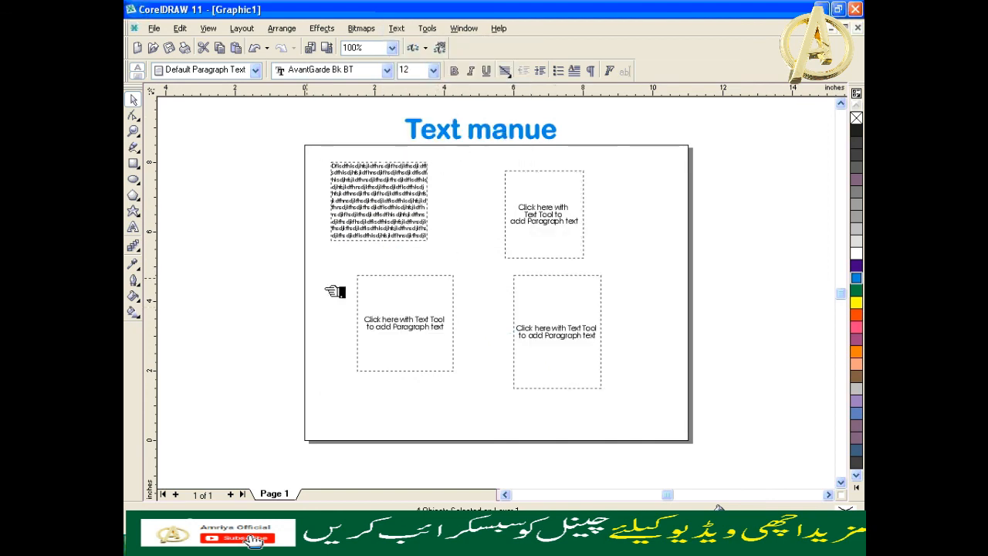
# - Delete the three empty paragraph text frames, keeping only the frame filled with text
pyautogui.click(428, 320)
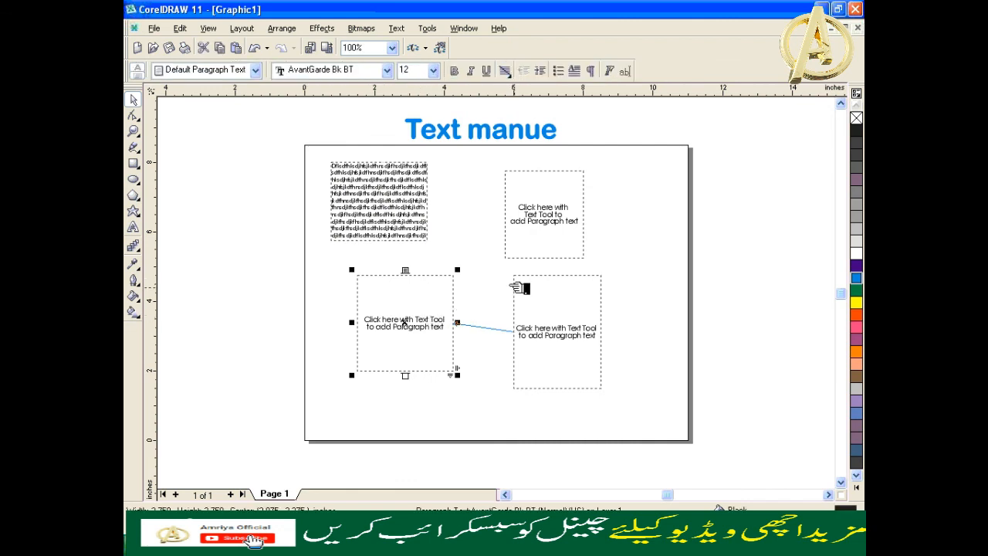
pyautogui.press('Delete')
pyautogui.click(568, 328)
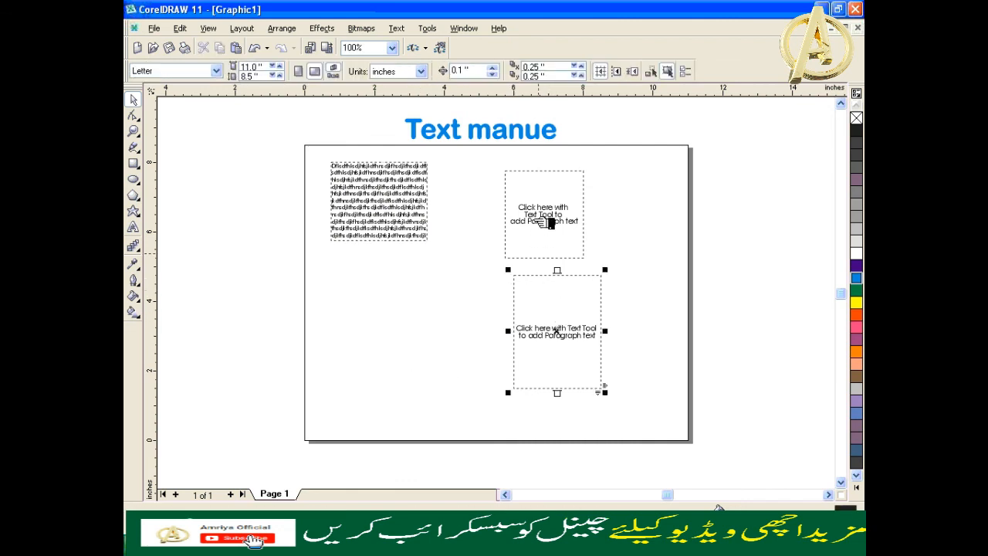
pyautogui.keyDown('shift'); pyautogui.click(547, 222); pyautogui.keyUp('shift')
pyautogui.press('Delete')
# - Review the text commands available for the remaining filled paragraph frame, then delete the frame
pyautogui.click(382, 201)
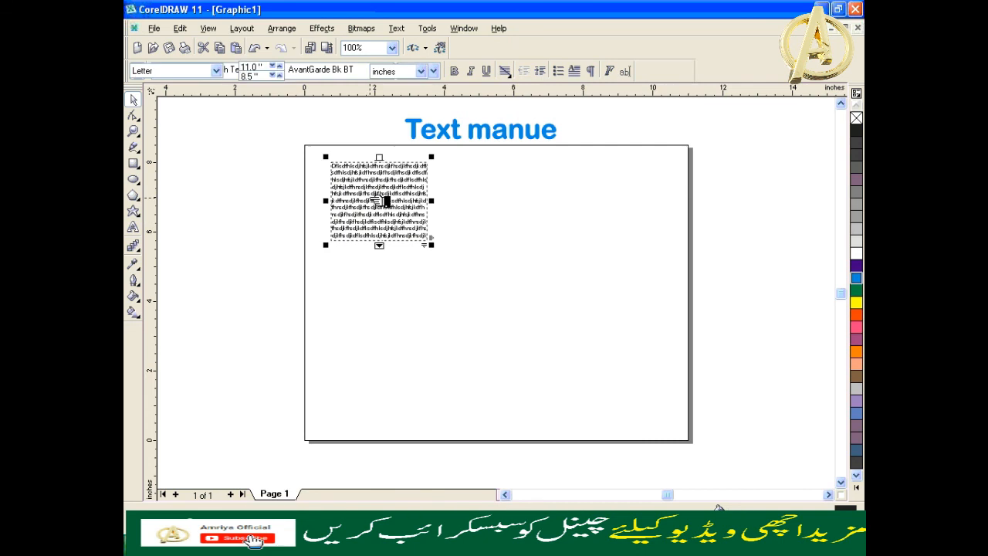
pyautogui.click(396, 29)
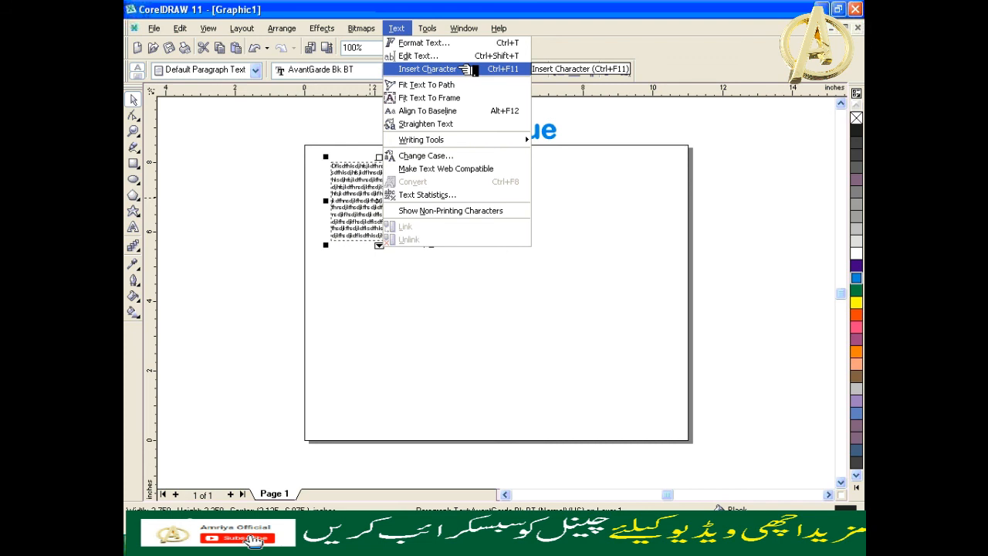
pyautogui.click(512, 299)
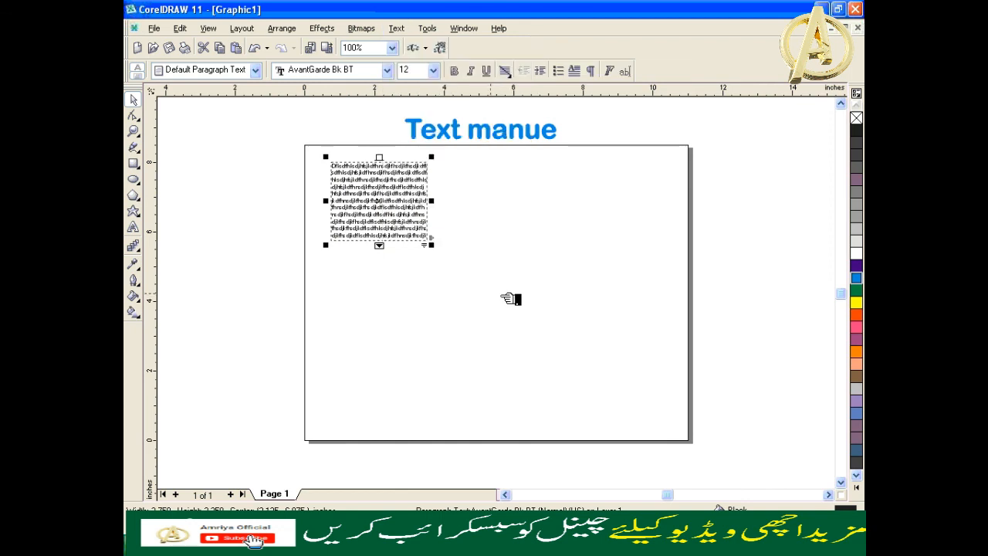
pyautogui.press('Delete')
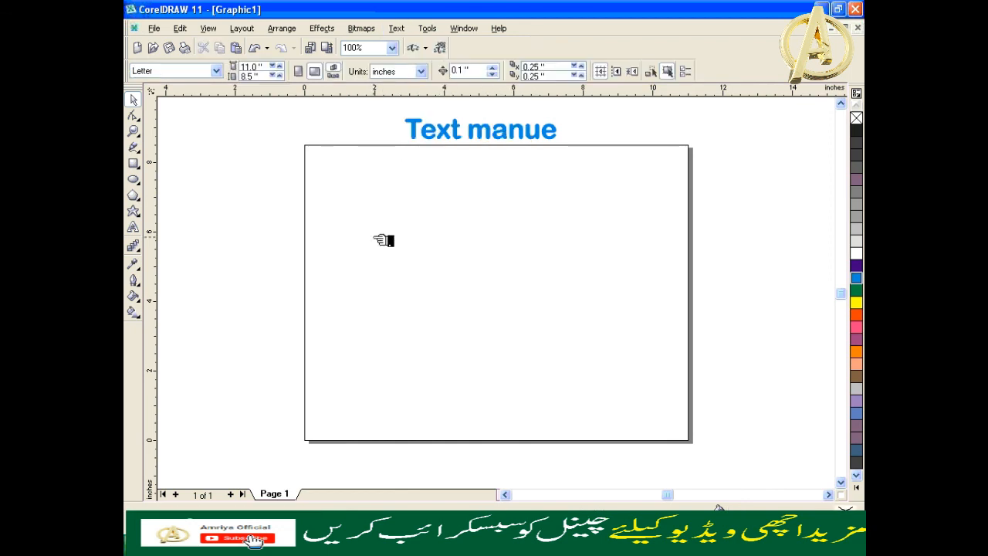